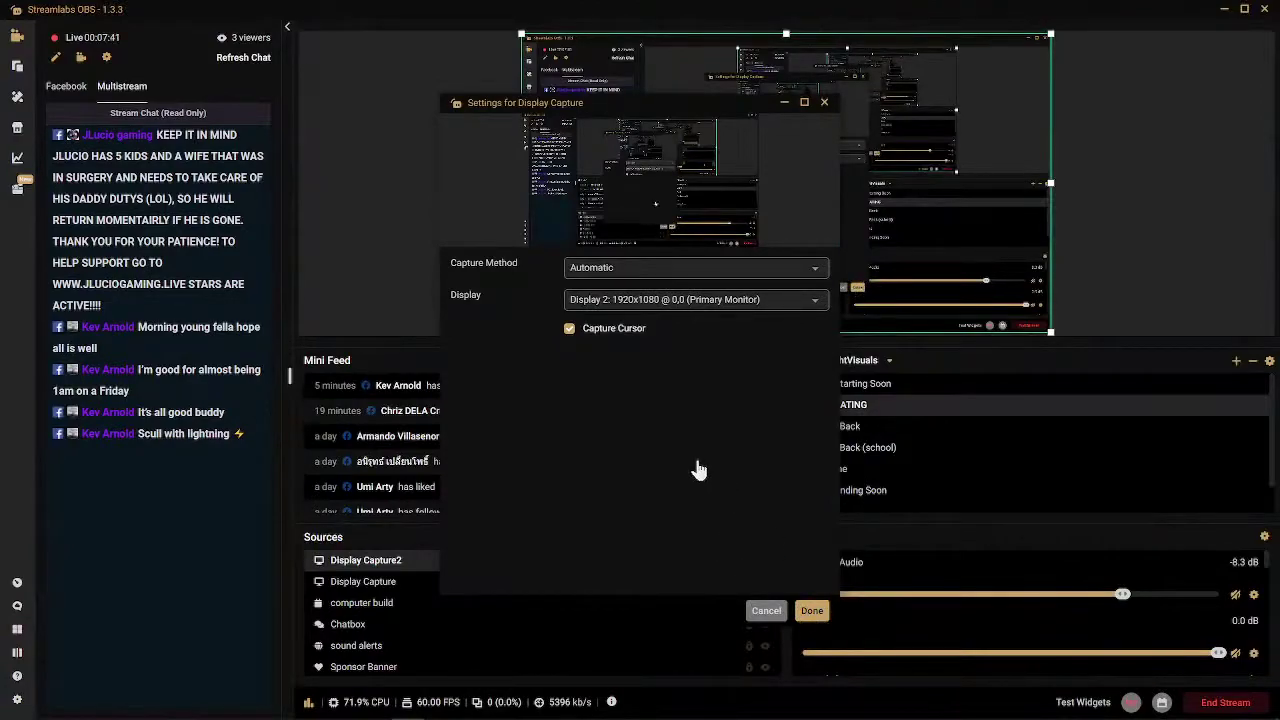
- Accept the Display Capture source settings, then minimize Streamlabs OBS and move the Streamer Companion App window up into full view
click(811, 610)
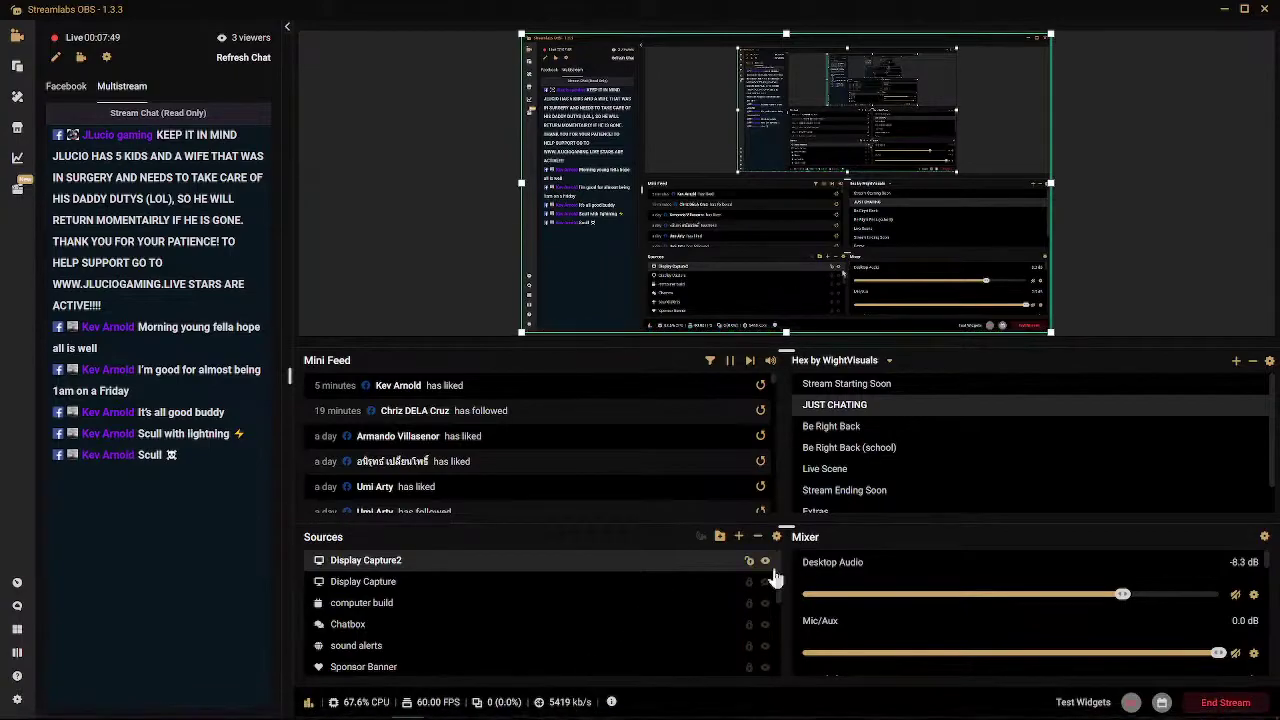
click(1200, 208)
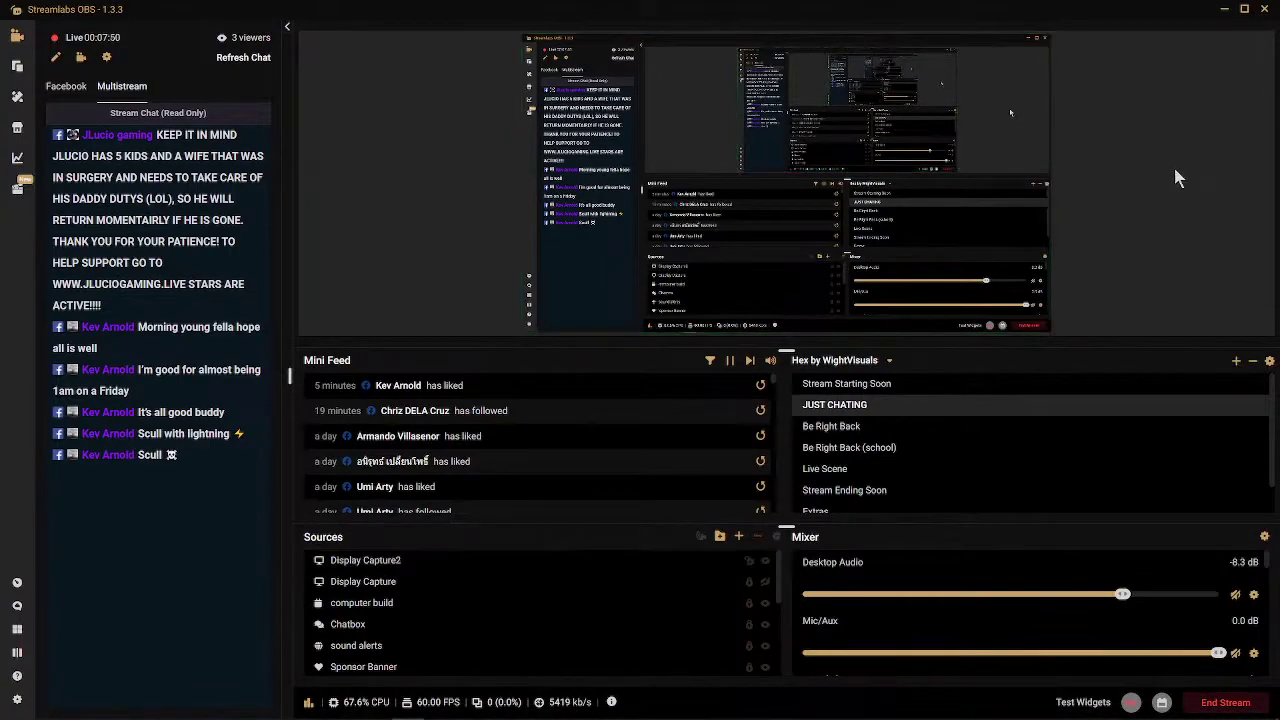
click(1225, 10)
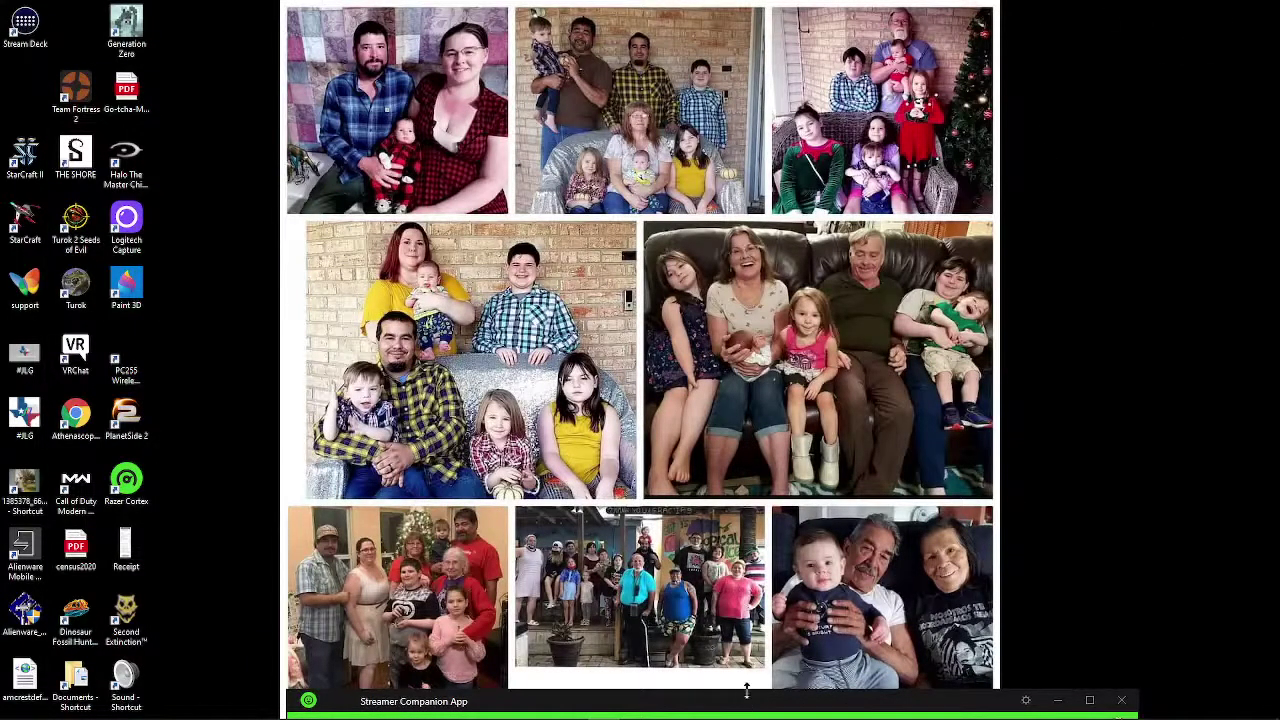
drag(745, 705, 733, 190)
mouse_move(604, 709)
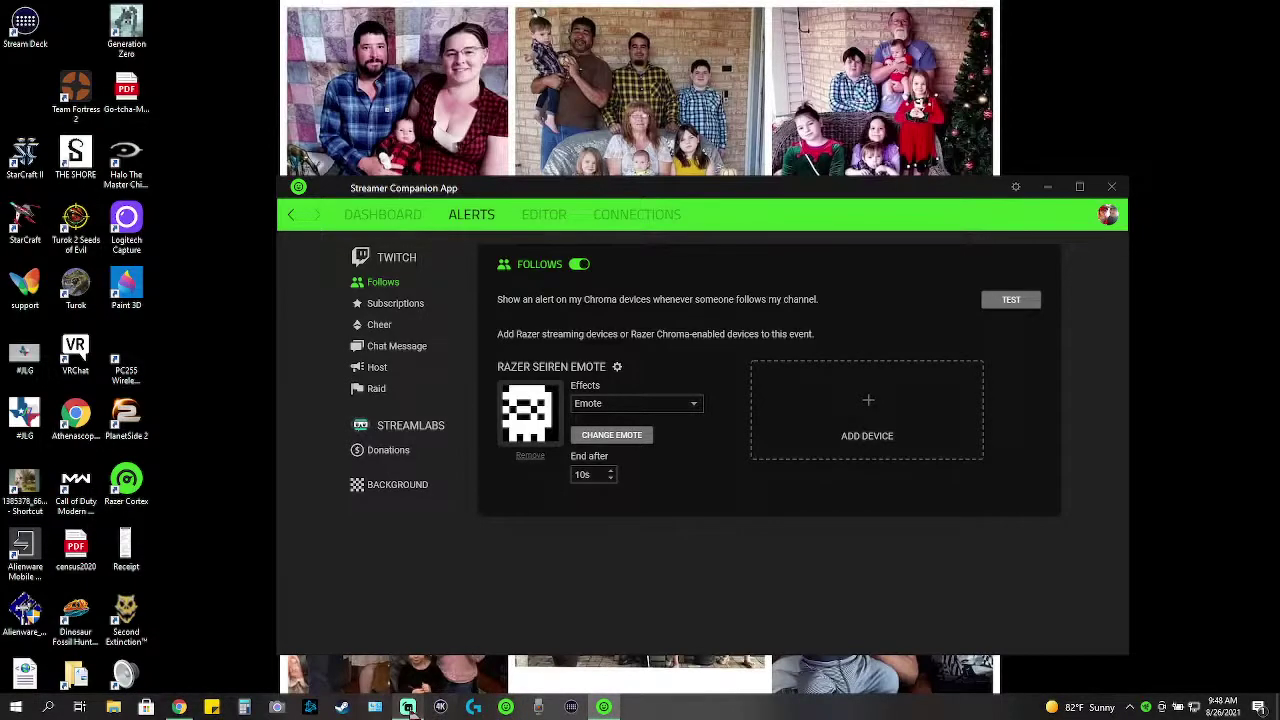
click(408, 707)
drag(677, 17, 607, 37)
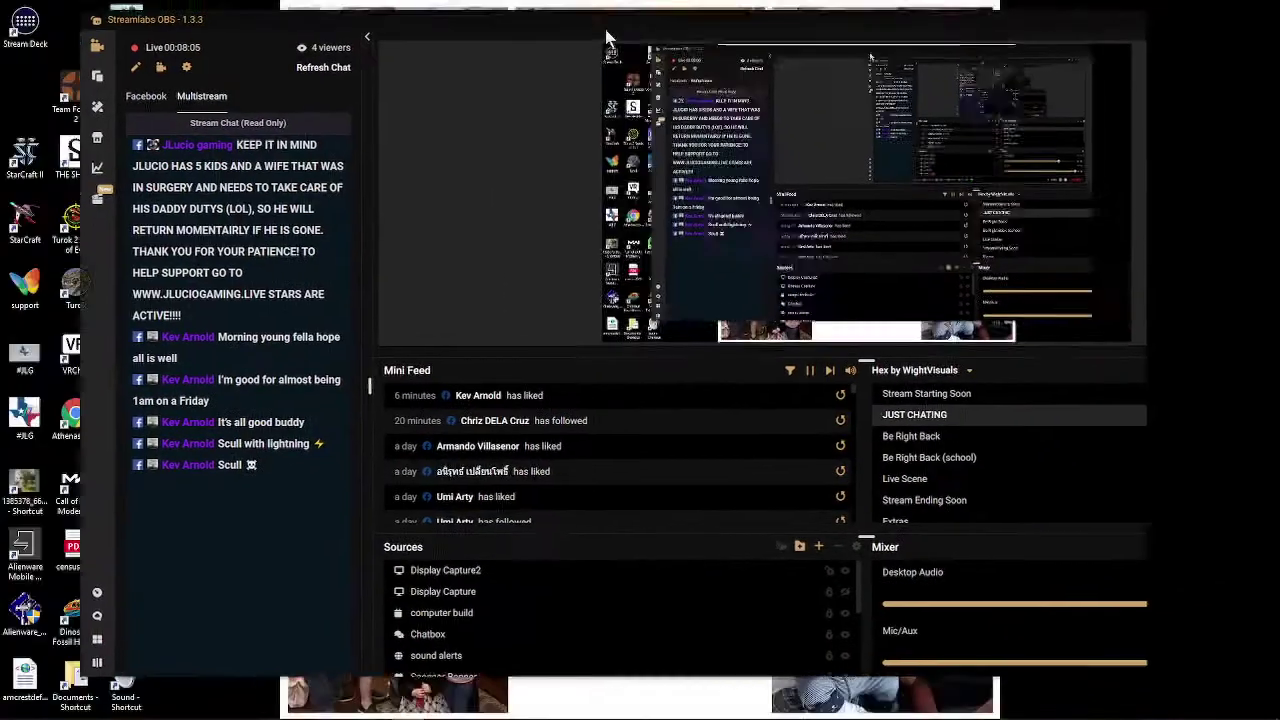
key(super+Down)
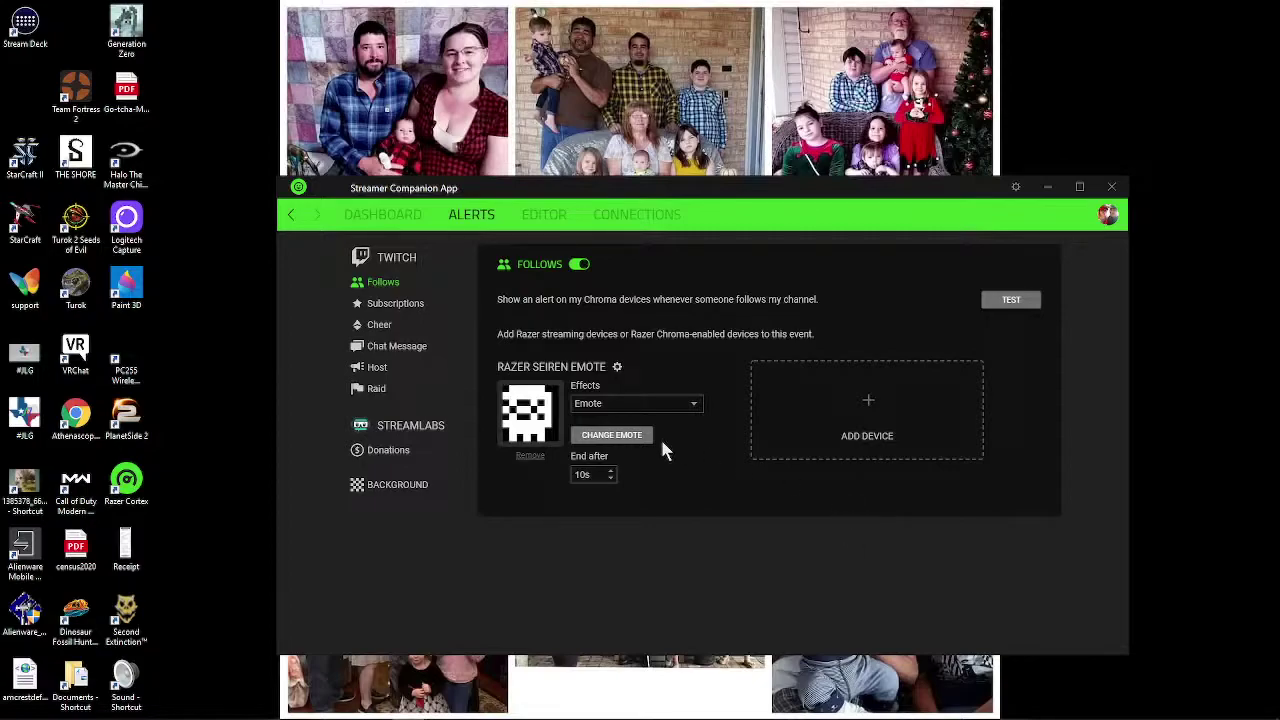
- Open the emote selection for the Razer Seiren Emote's Follows alert and examine the available emotes, from faces to letters
click(619, 440)
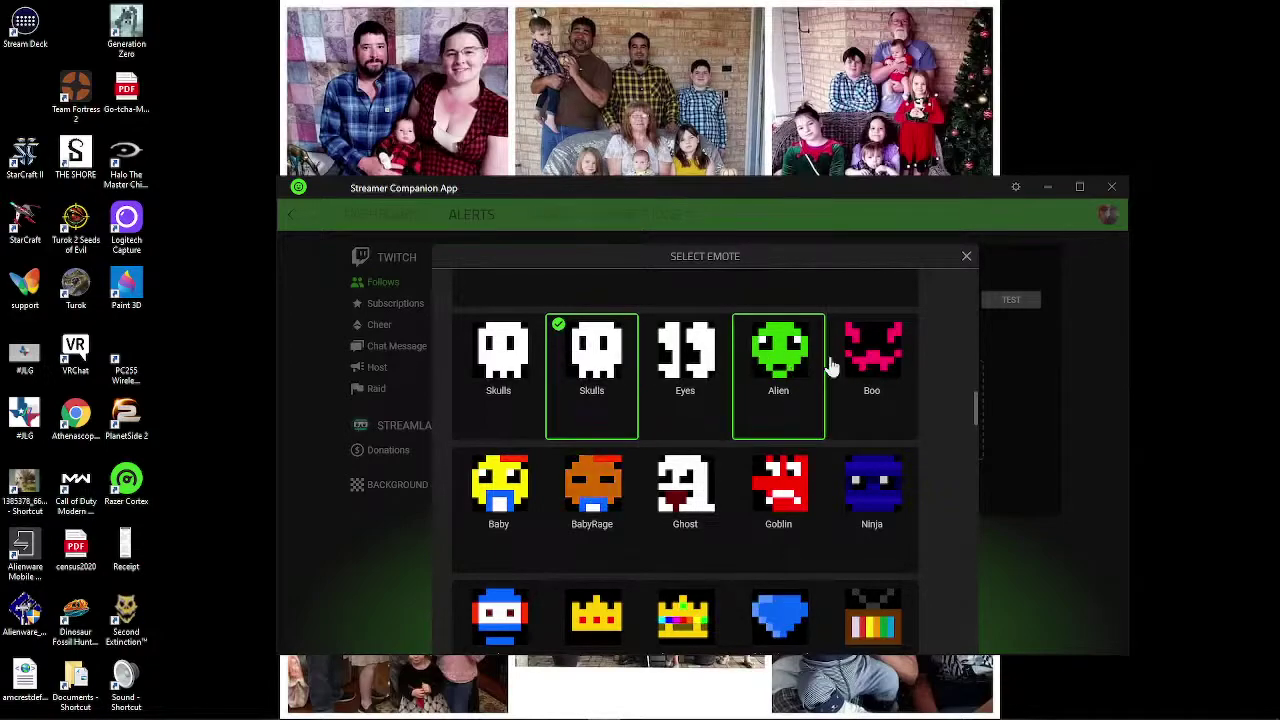
scroll(771, 400, up, 3)
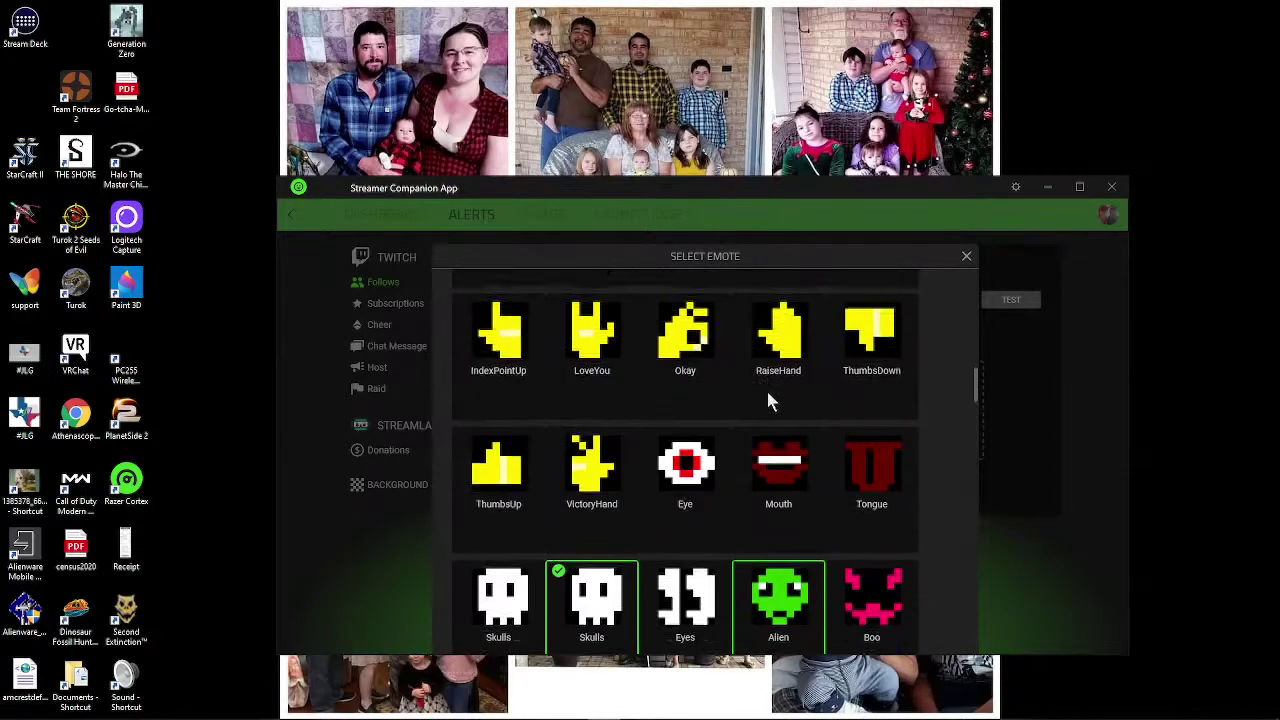
scroll(771, 400, up, 7)
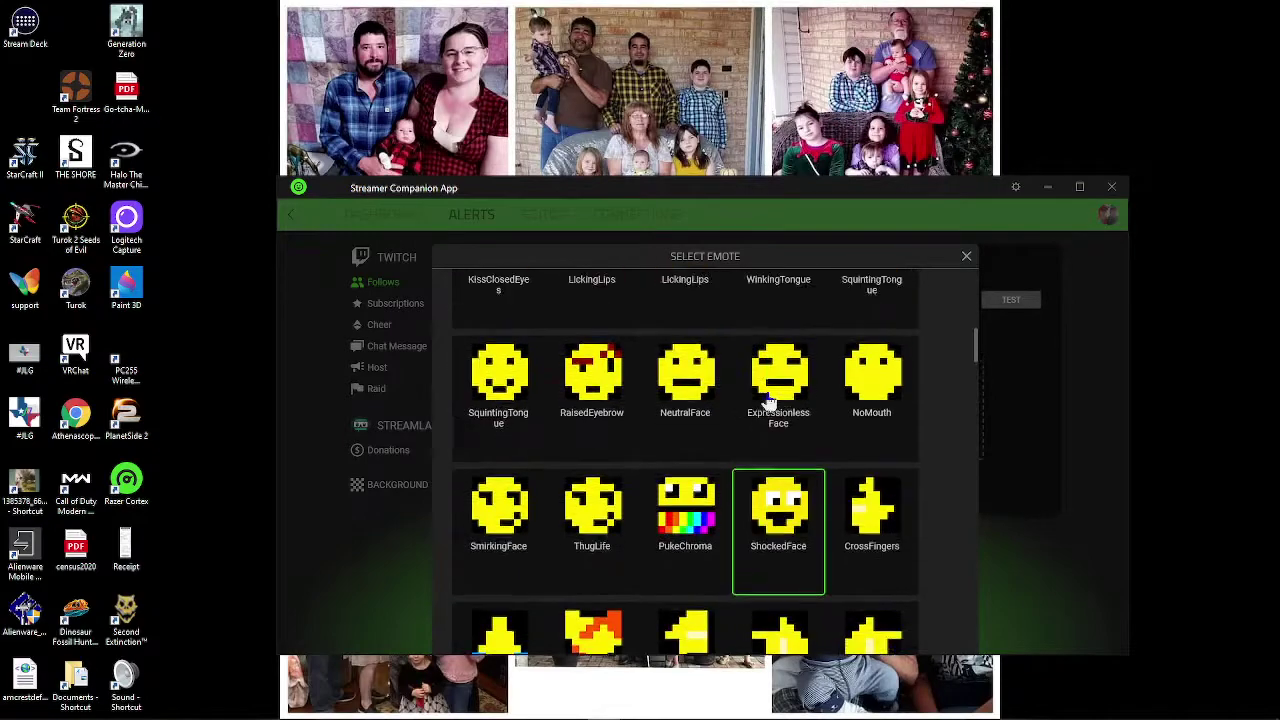
scroll(768, 402, up, 3)
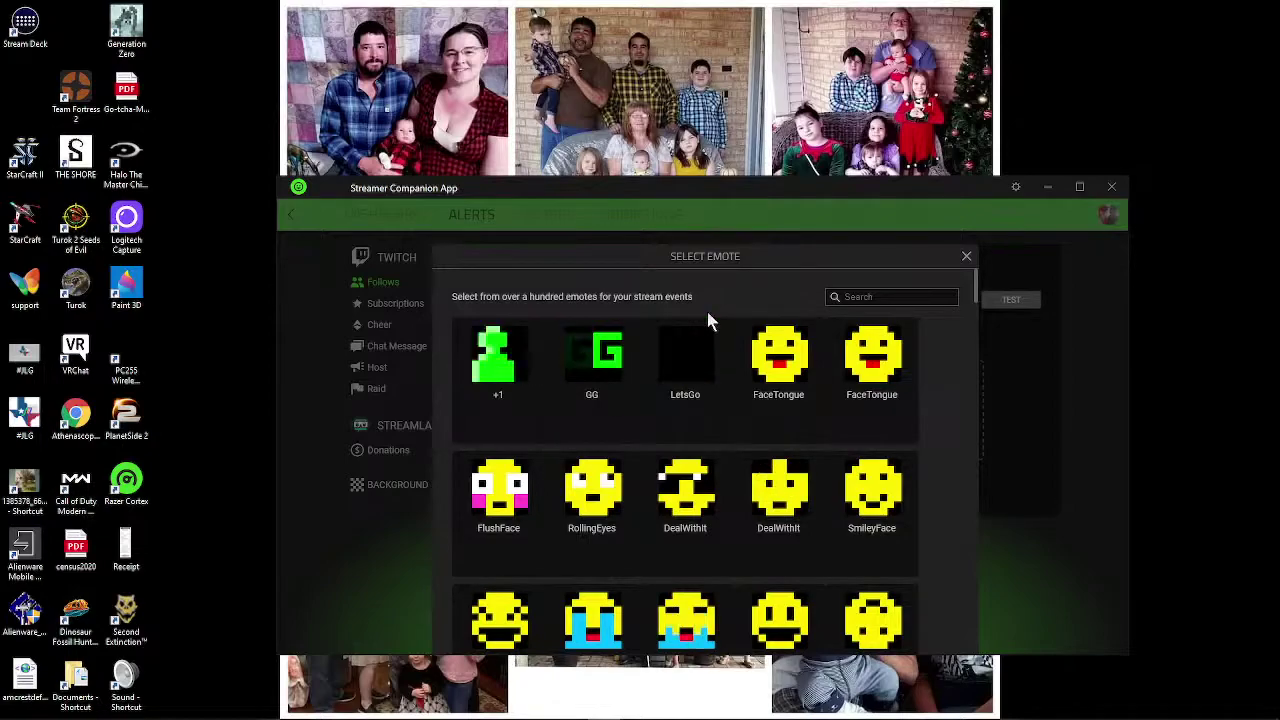
scroll(750, 400, down, 3)
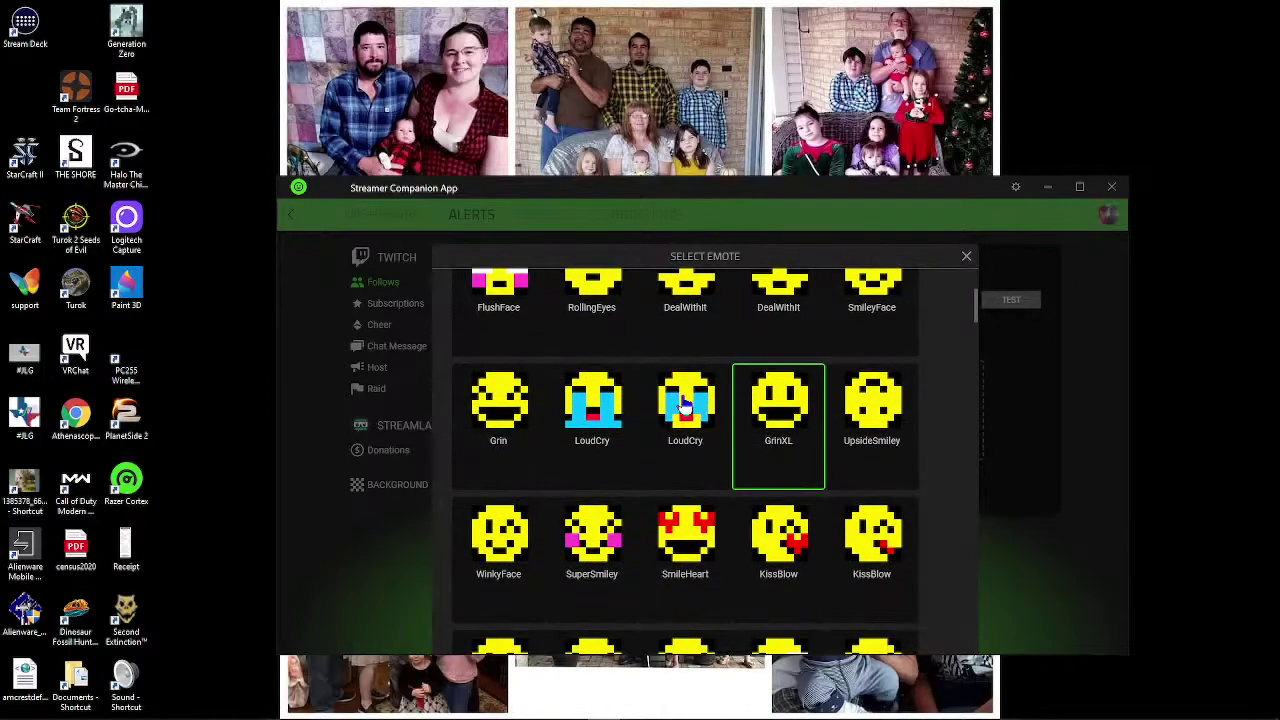
scroll(684, 405, down, 8)
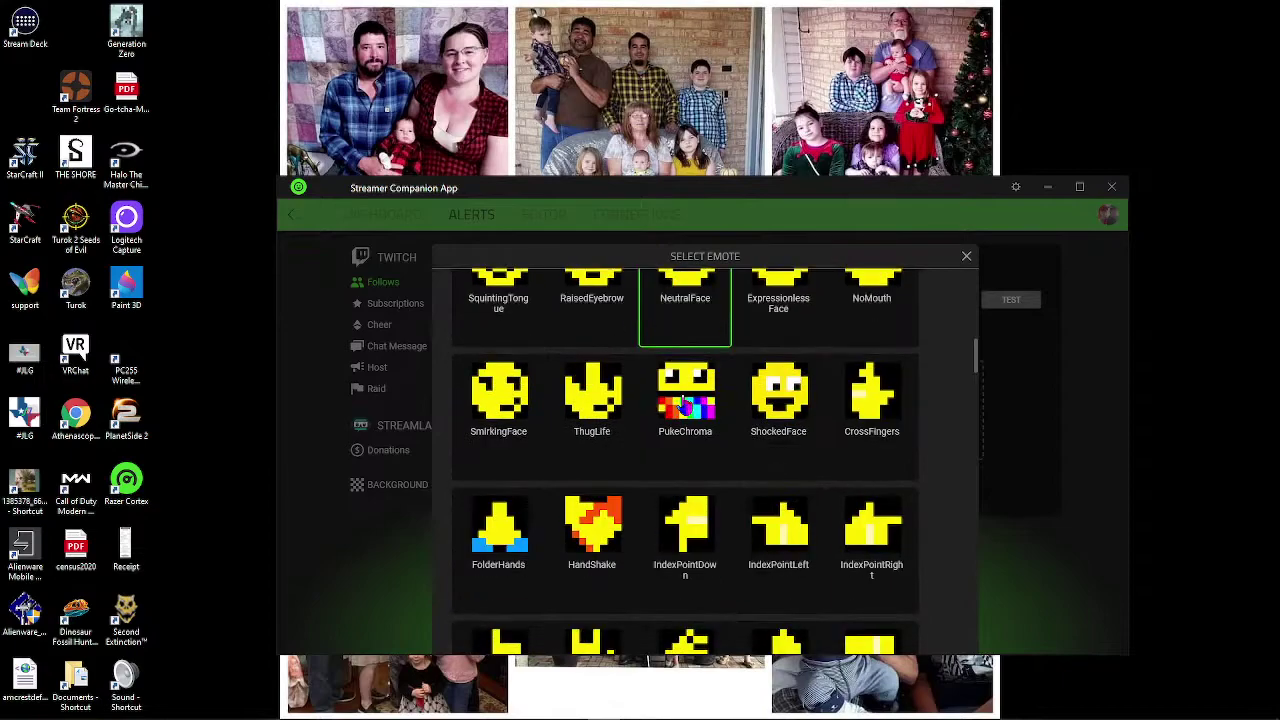
scroll(686, 368, up, 1)
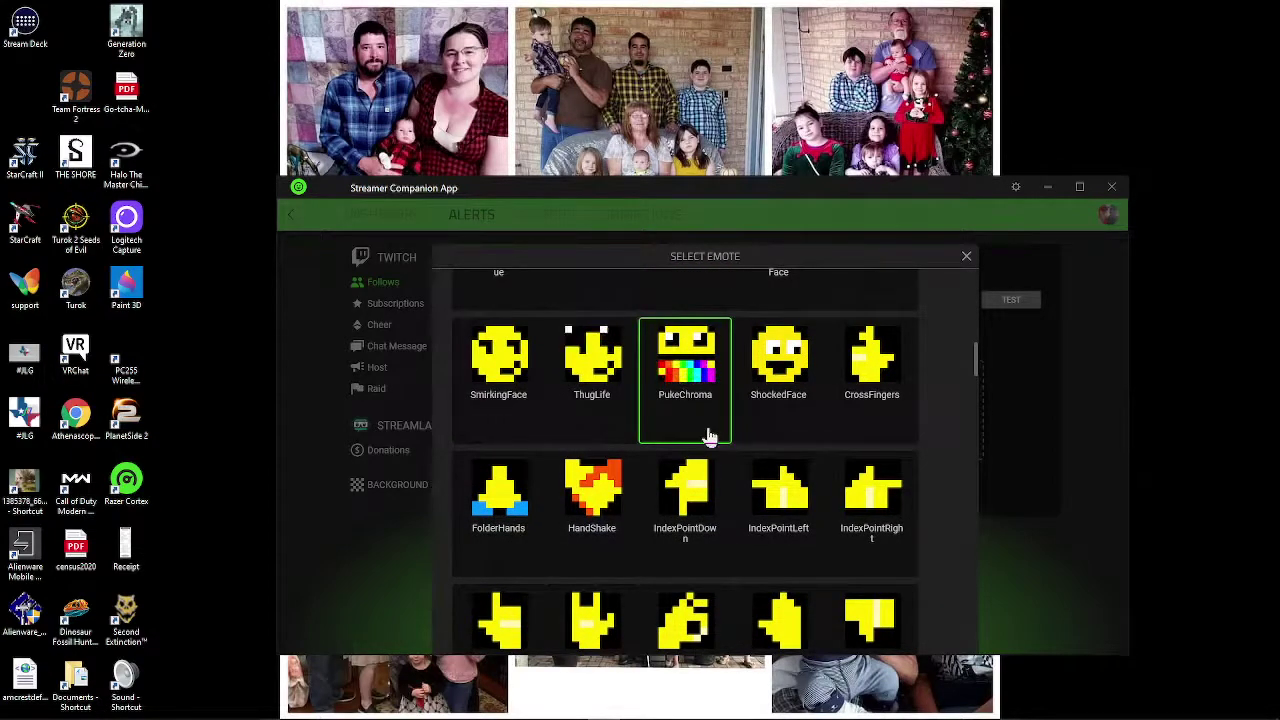
scroll(708, 437, down, 5)
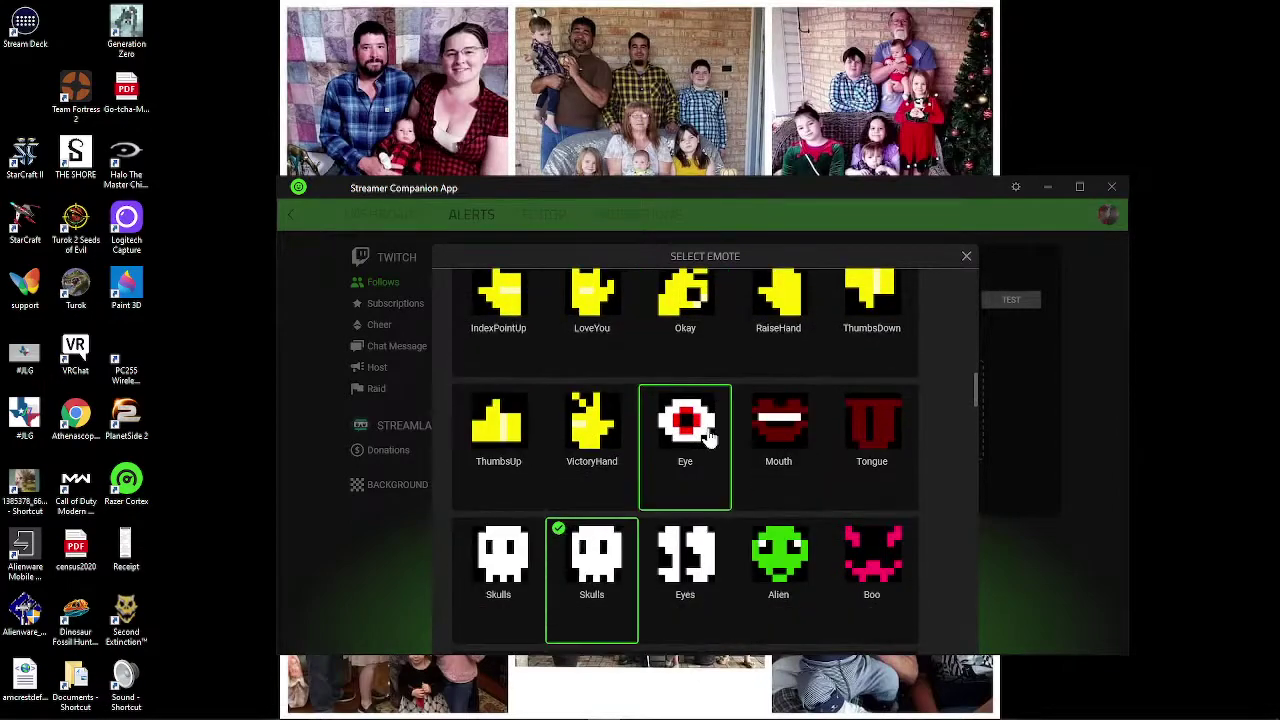
scroll(708, 437, down, 2)
scroll(706, 439, up, 4)
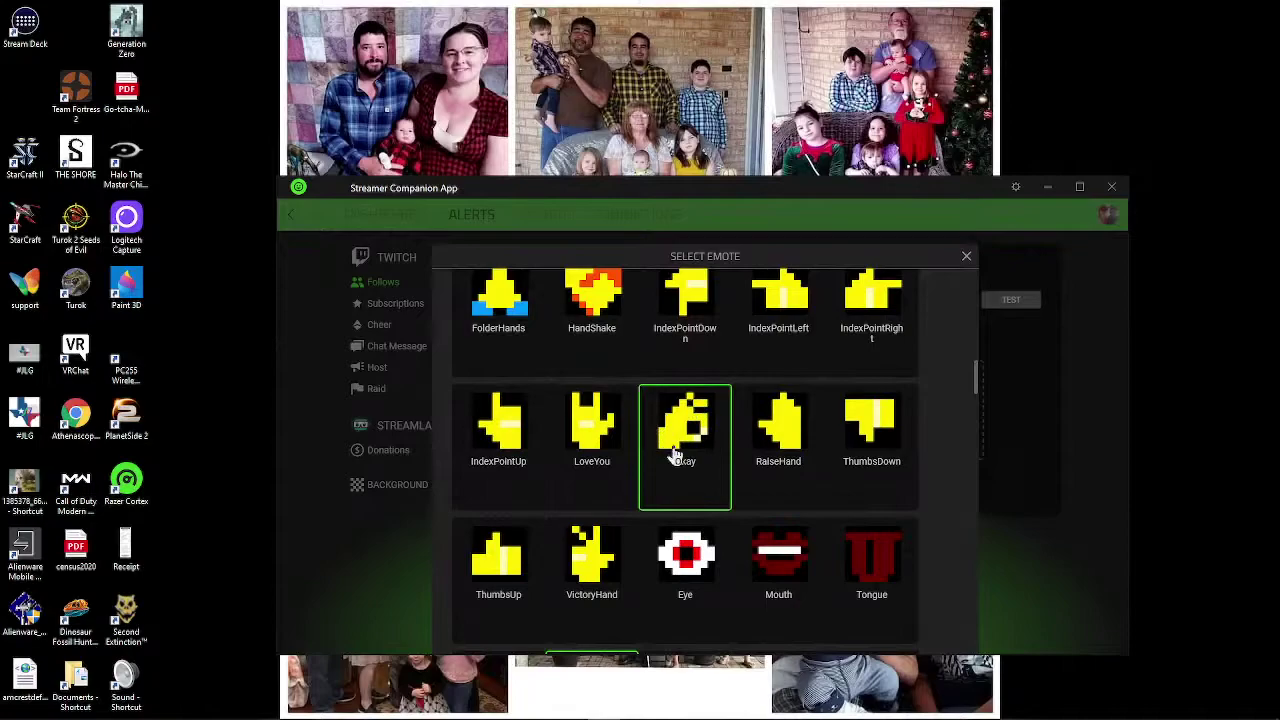
scroll(652, 505, down, 4)
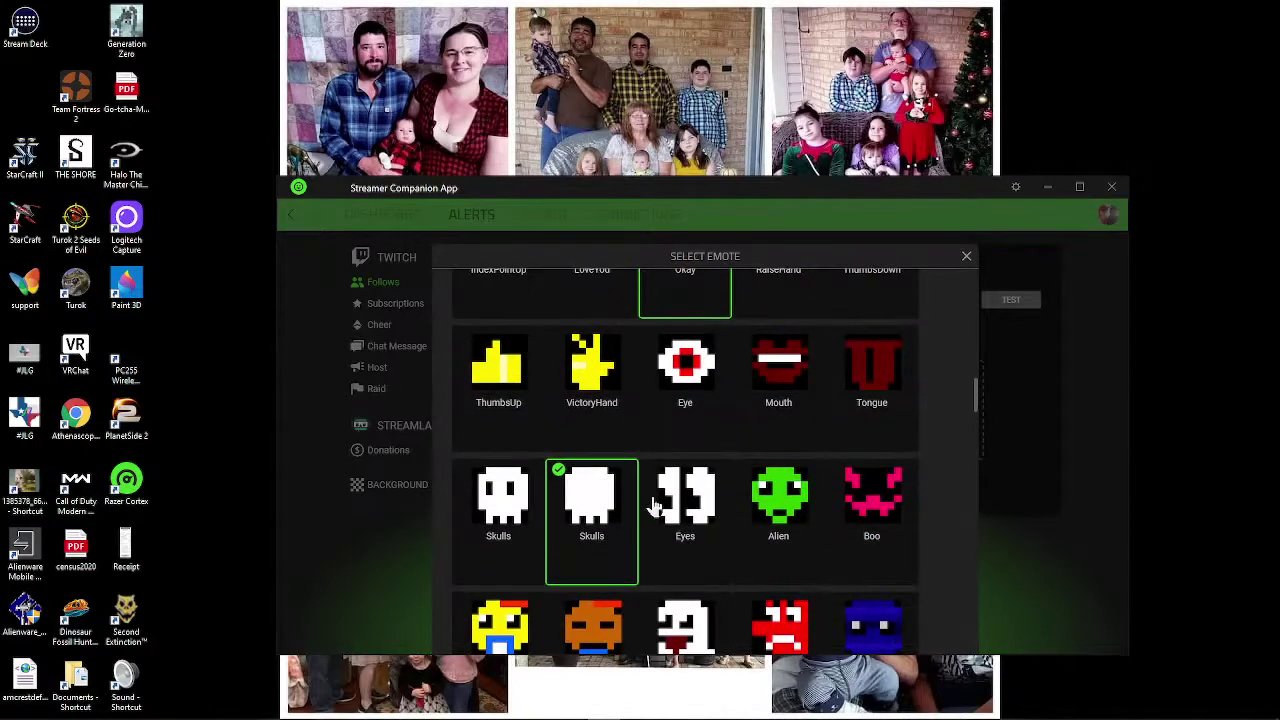
scroll(660, 490, down, 1)
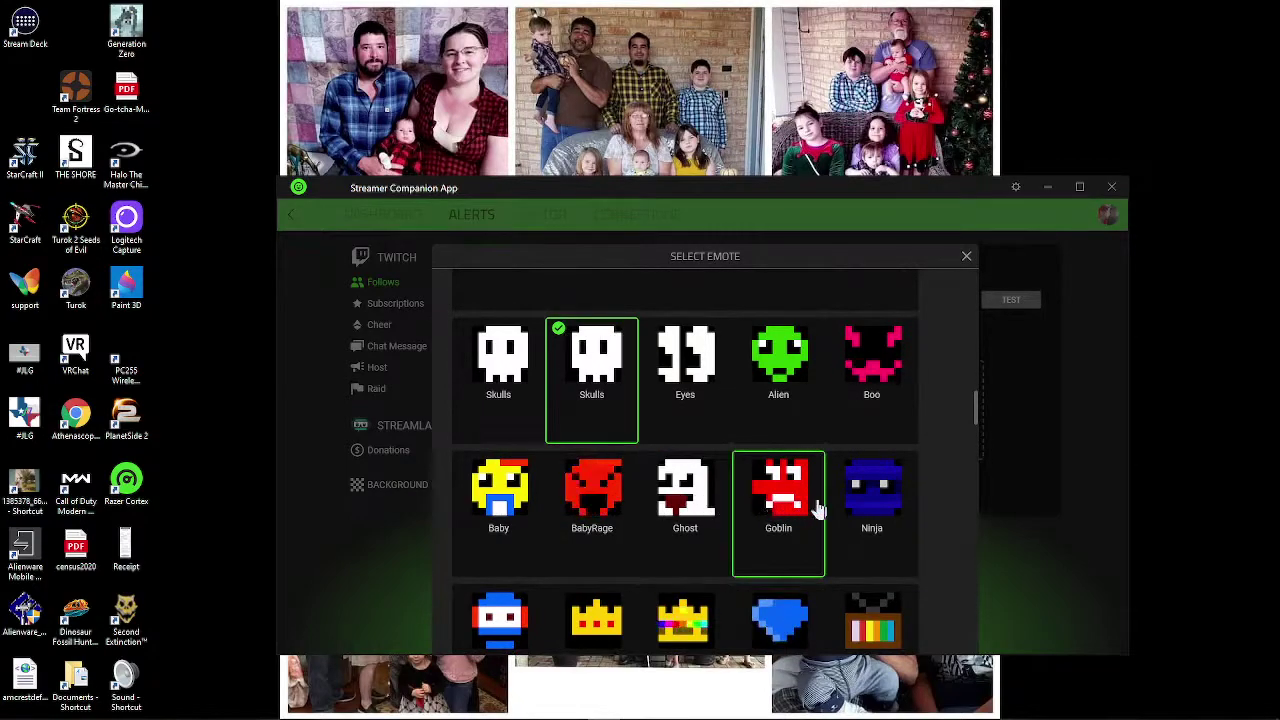
scroll(640, 520, down, 1)
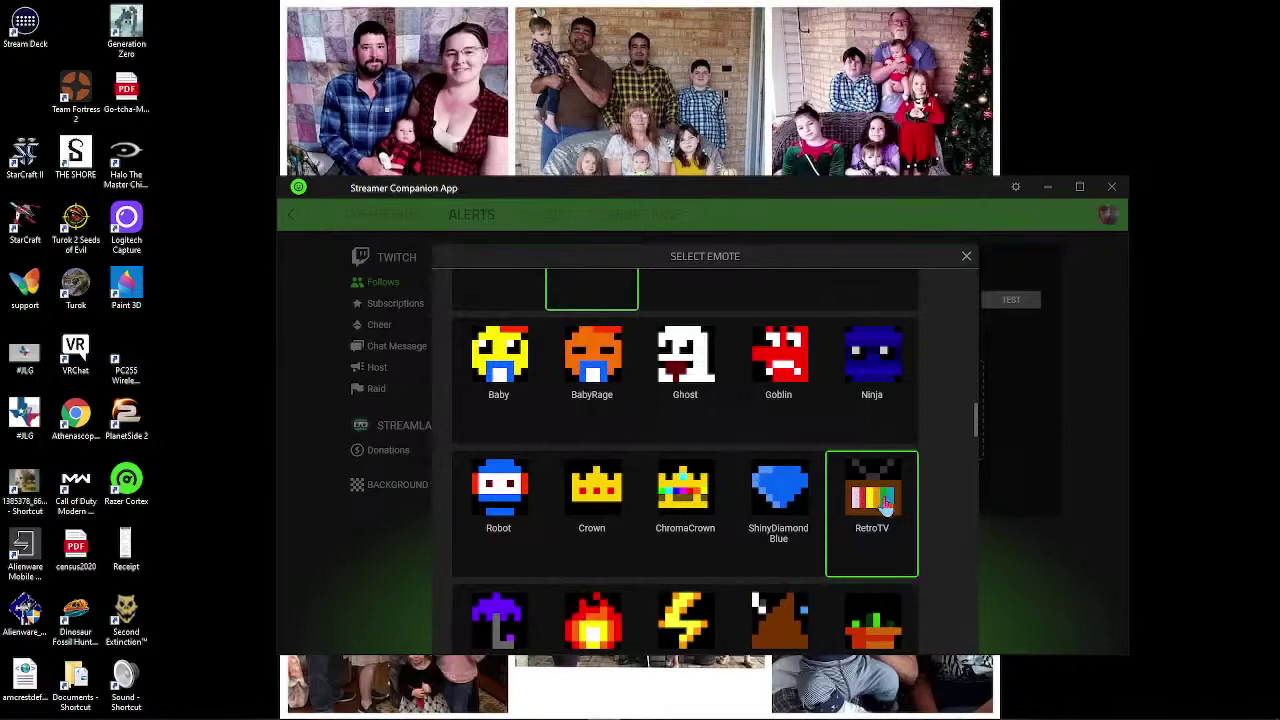
scroll(612, 485, down, 2)
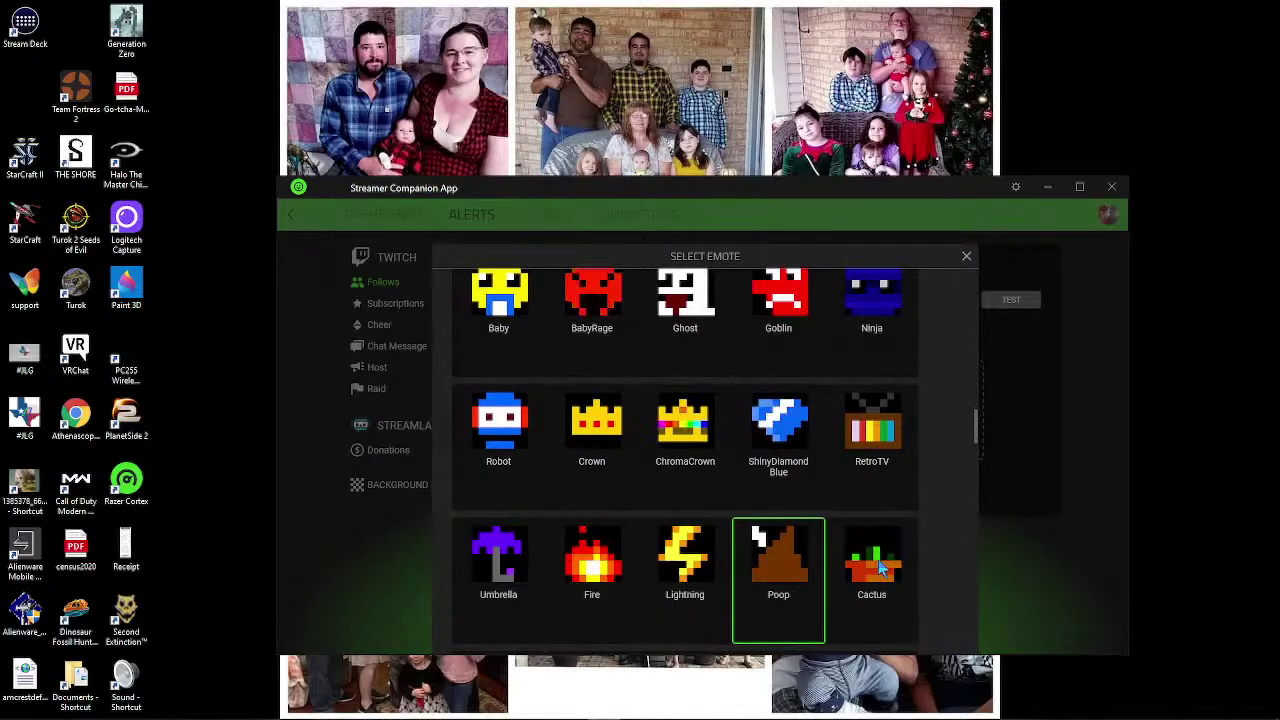
scroll(760, 558, down, 2)
scroll(737, 548, down, 6)
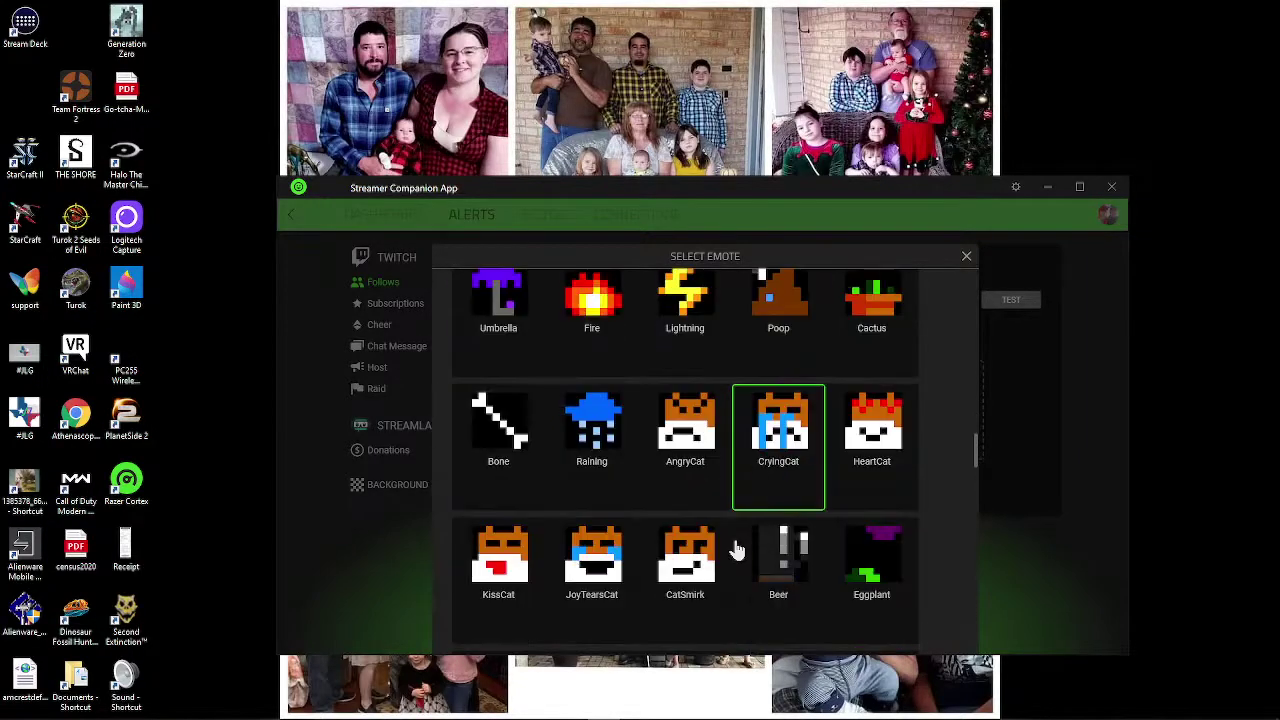
scroll(527, 445, down, 2)
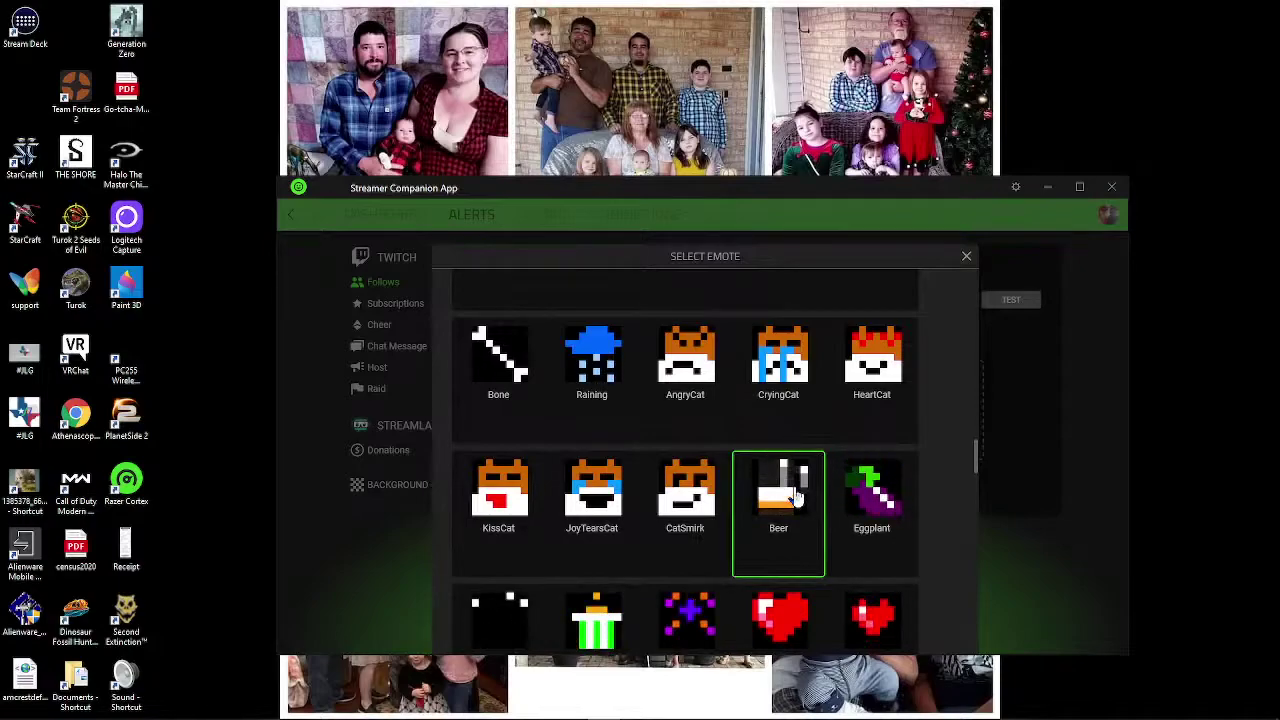
scroll(688, 510, down, 1)
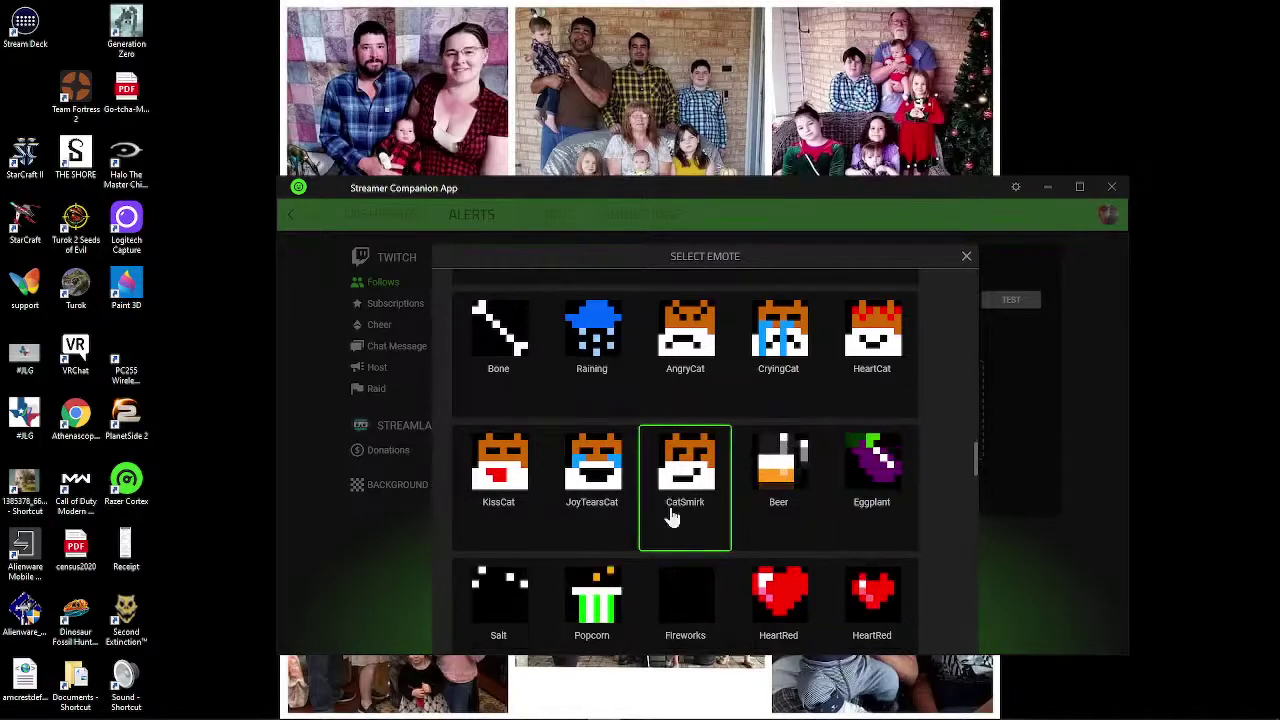
scroll(680, 500, down, 1)
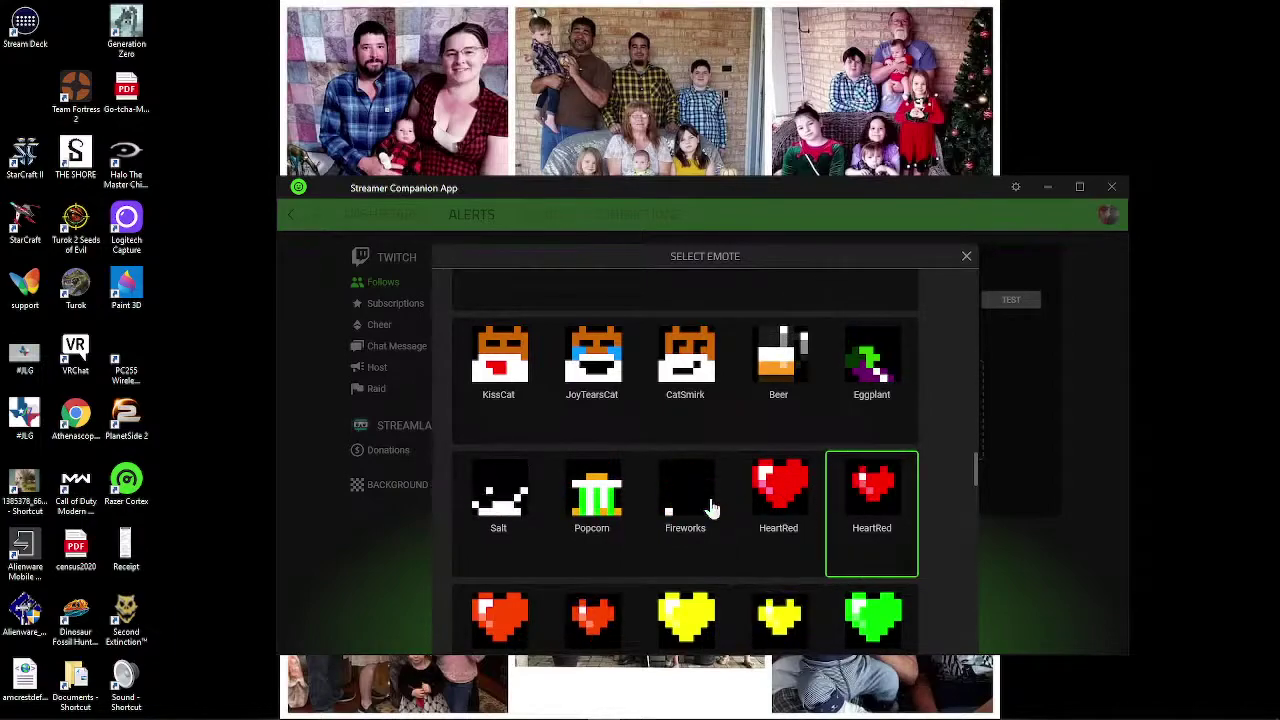
scroll(709, 509, down, 1)
scroll(709, 509, down, 3)
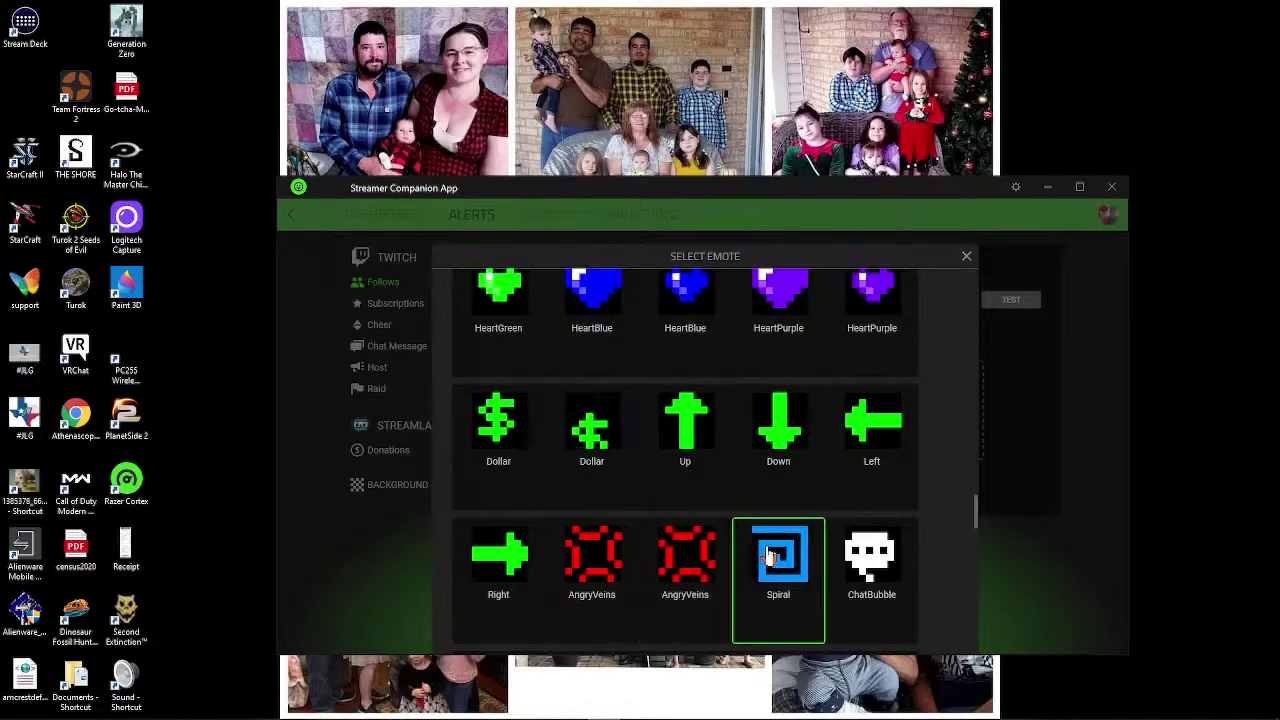
scroll(687, 560, down, 1)
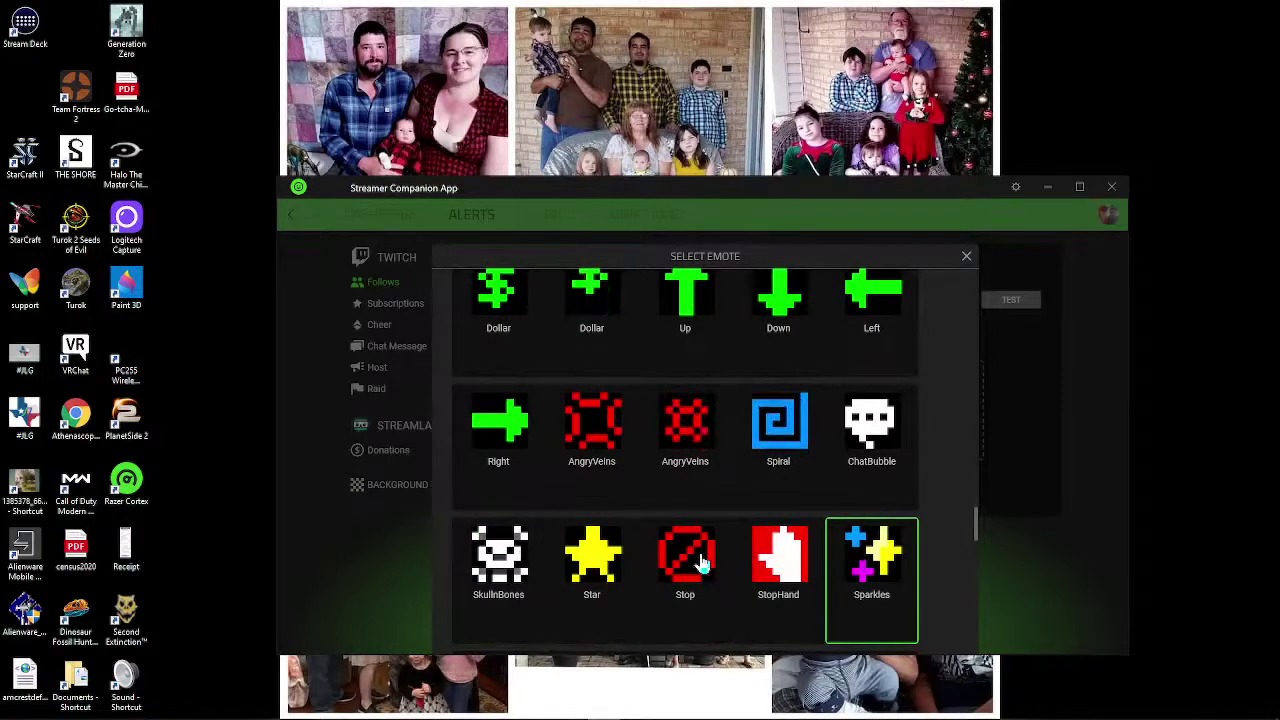
scroll(650, 557, down, 1)
scroll(648, 557, down, 1)
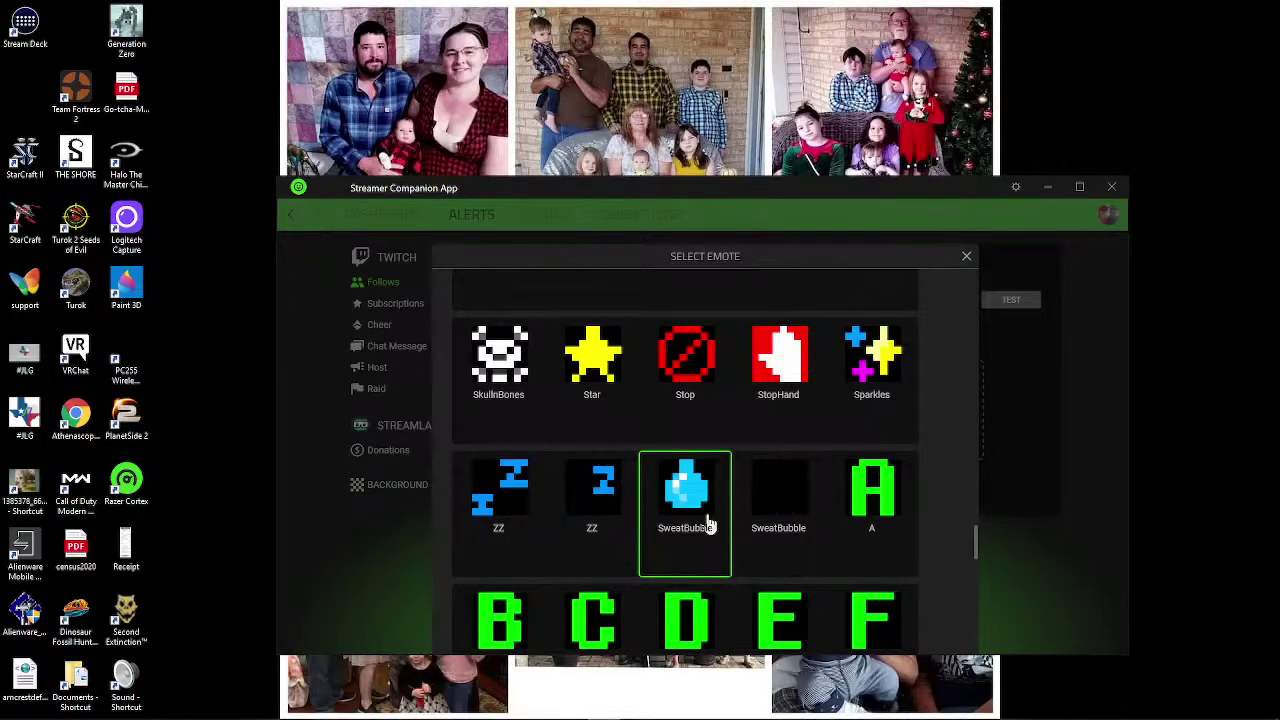
- Change the Razer Seiren Emote's Follows alert emote to SkullnBones
scroll(700, 520, up, 15)
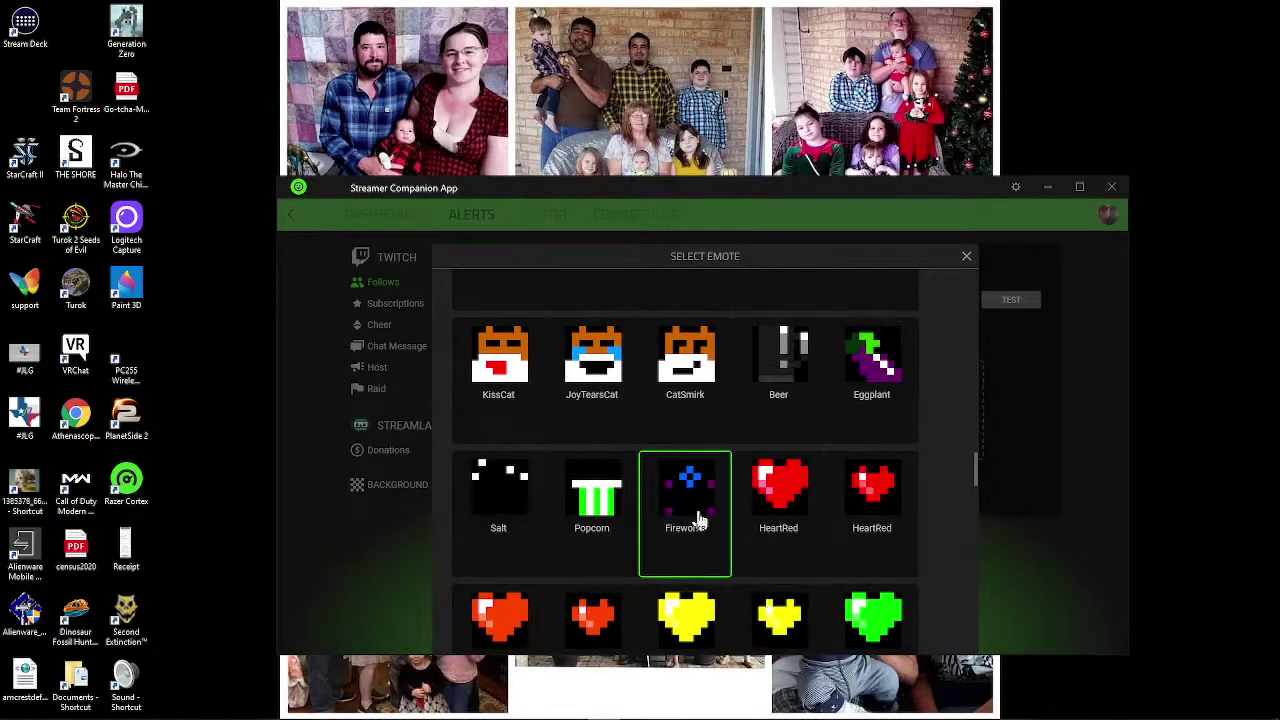
scroll(562, 520, up, 5)
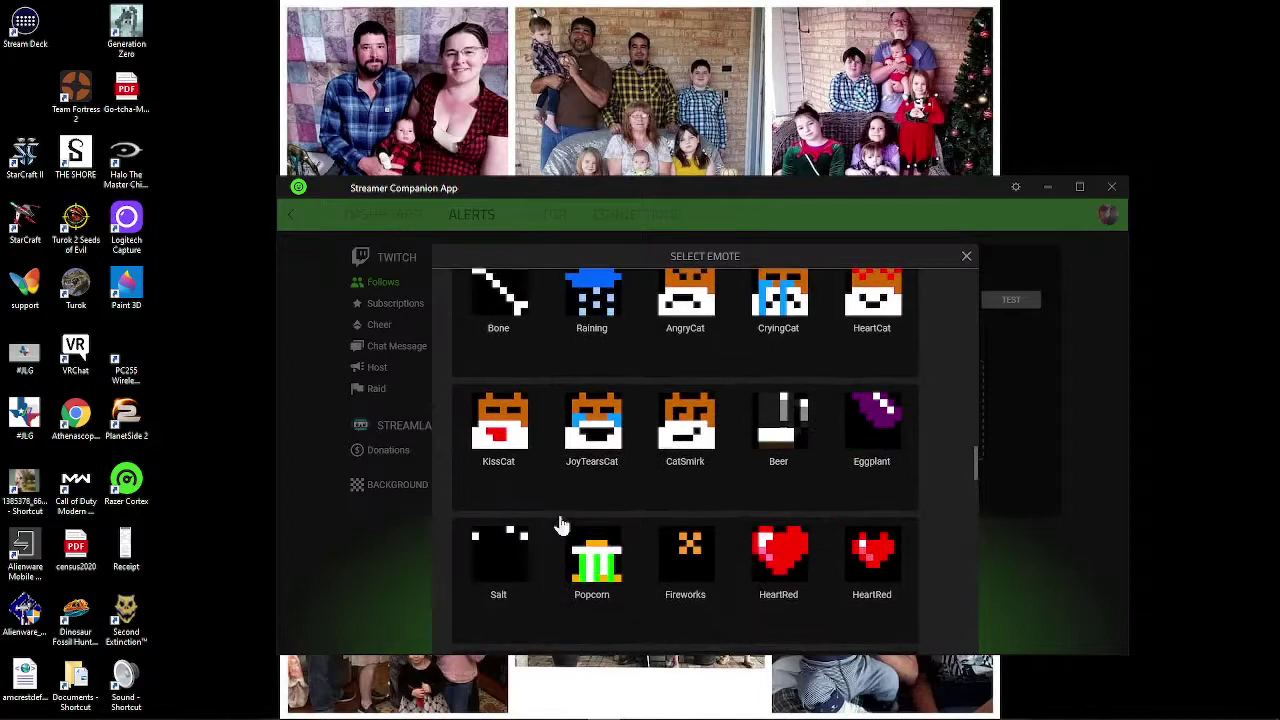
scroll(563, 524, up, 10)
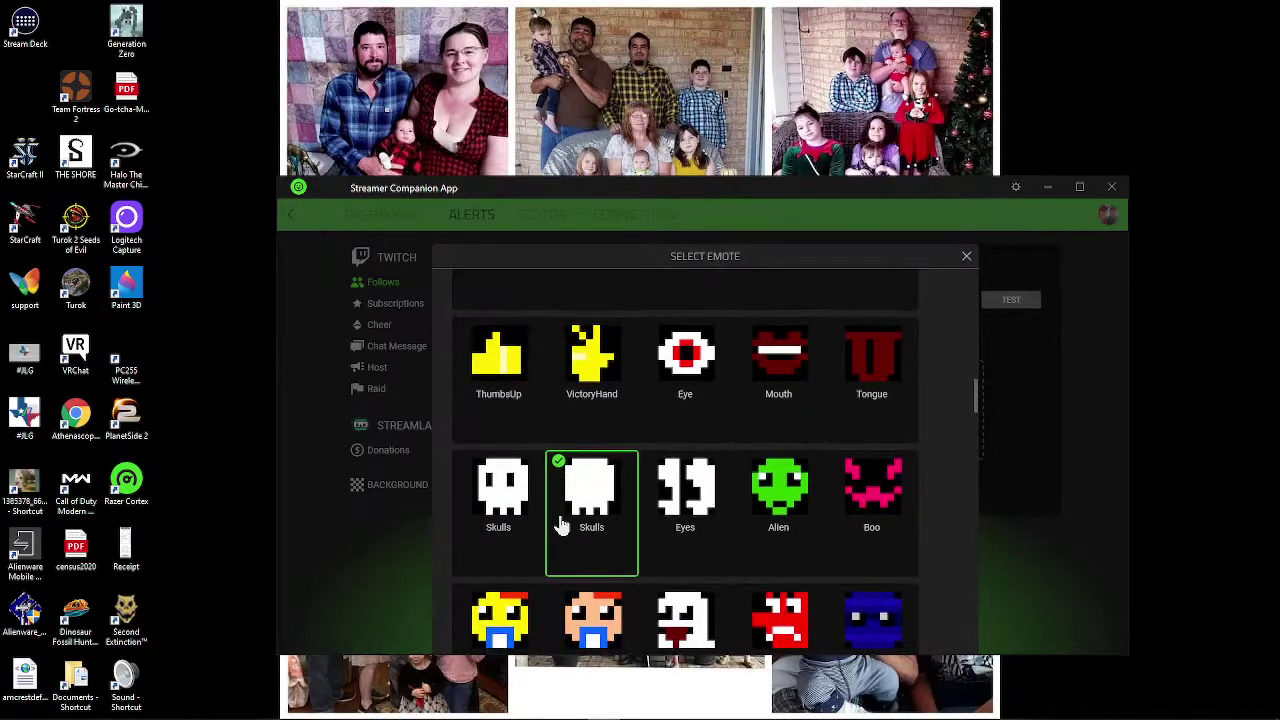
scroll(562, 524, down, 4)
scroll(562, 524, down, 8)
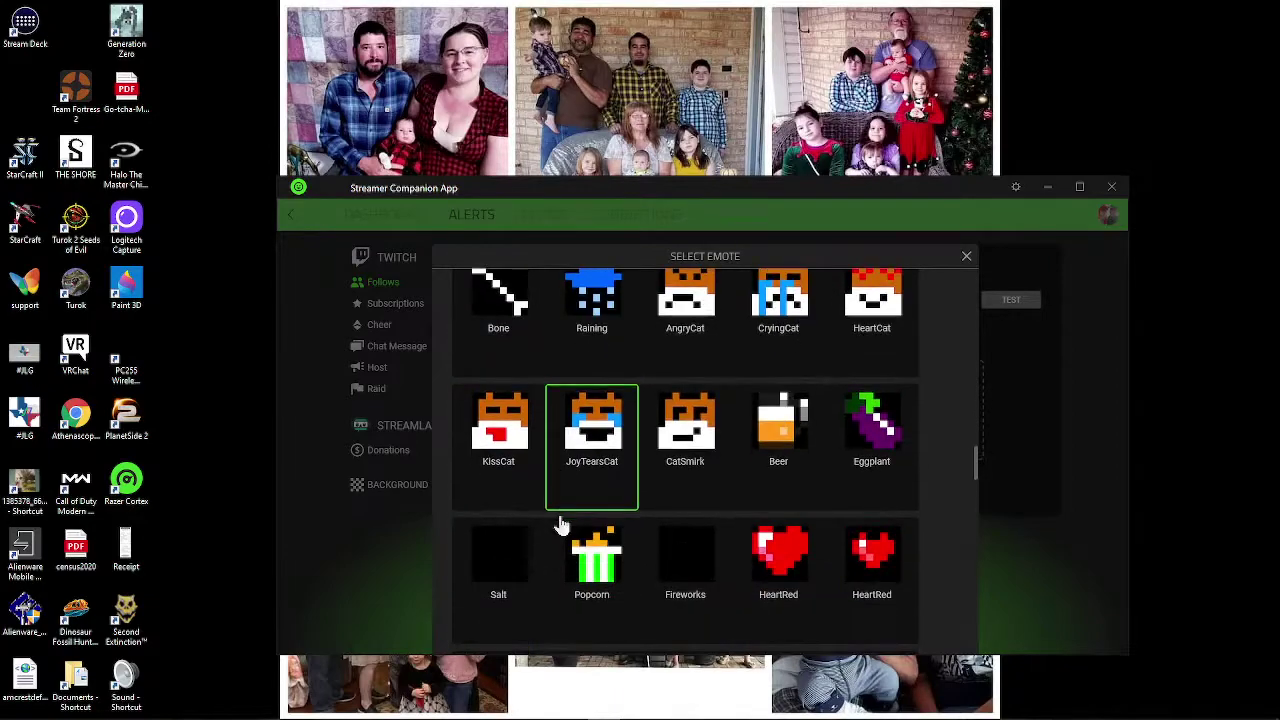
scroll(562, 524, down, 6)
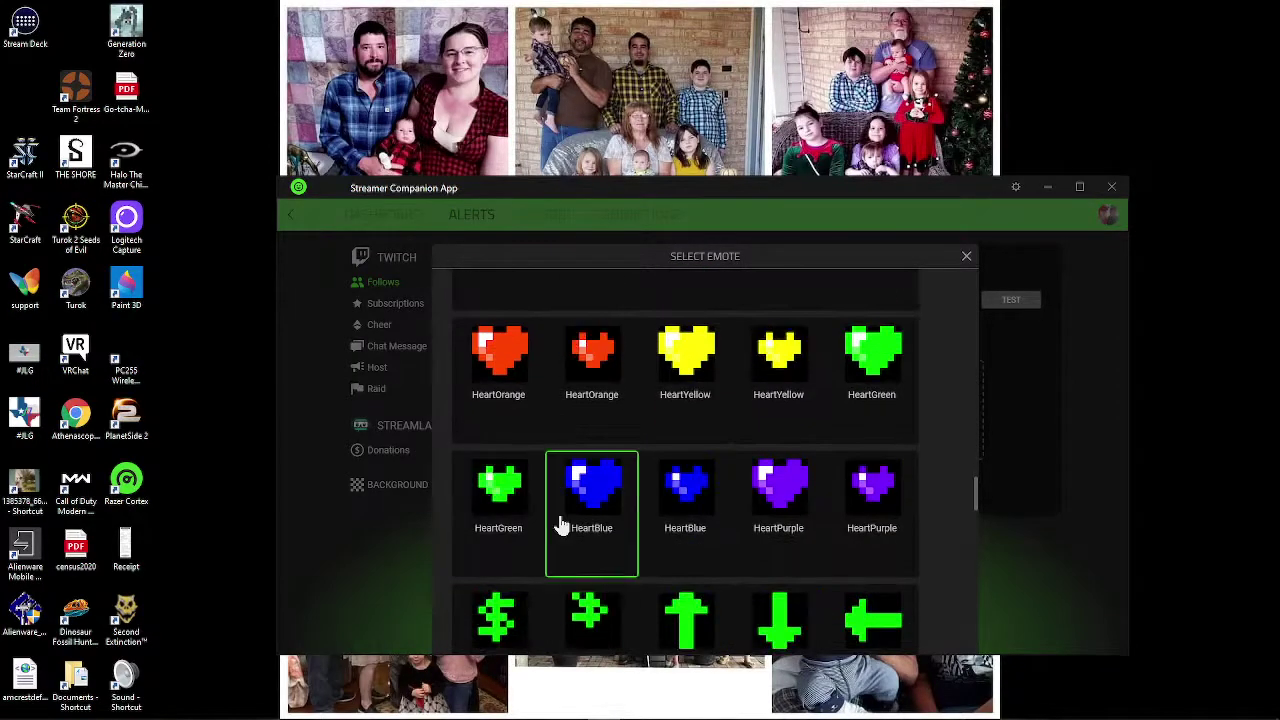
scroll(562, 527, down, 4)
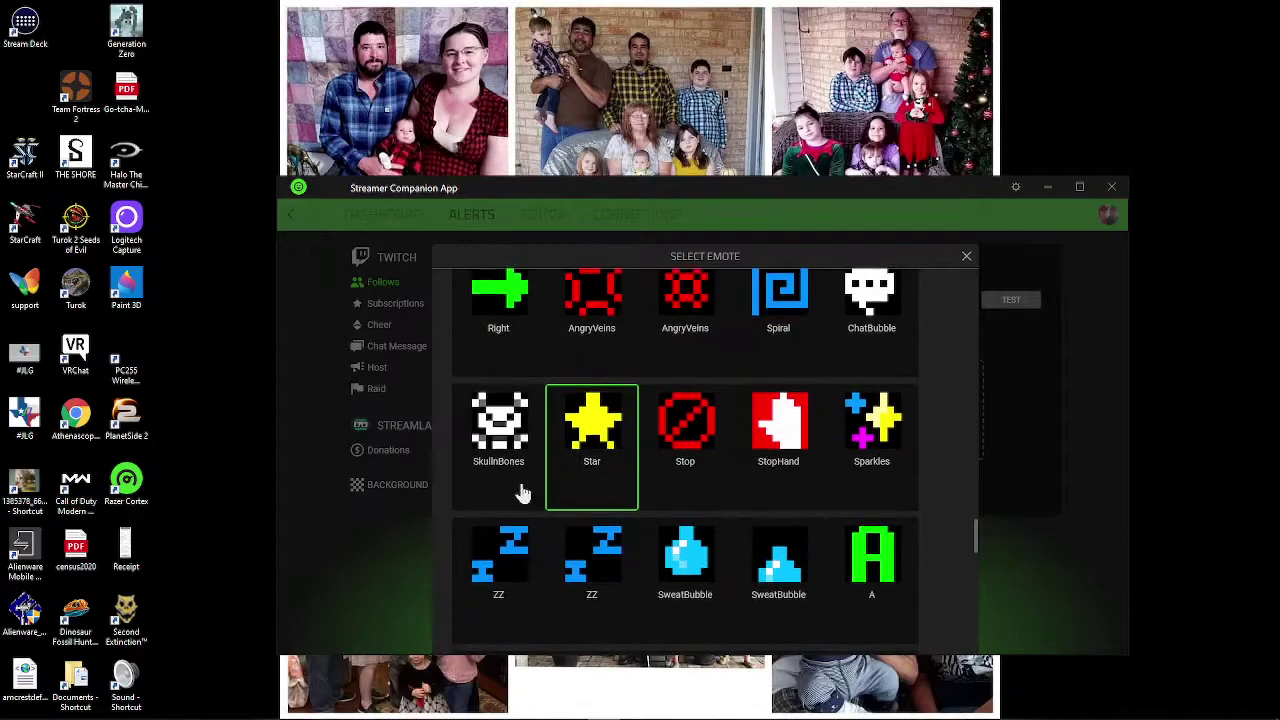
click(504, 436)
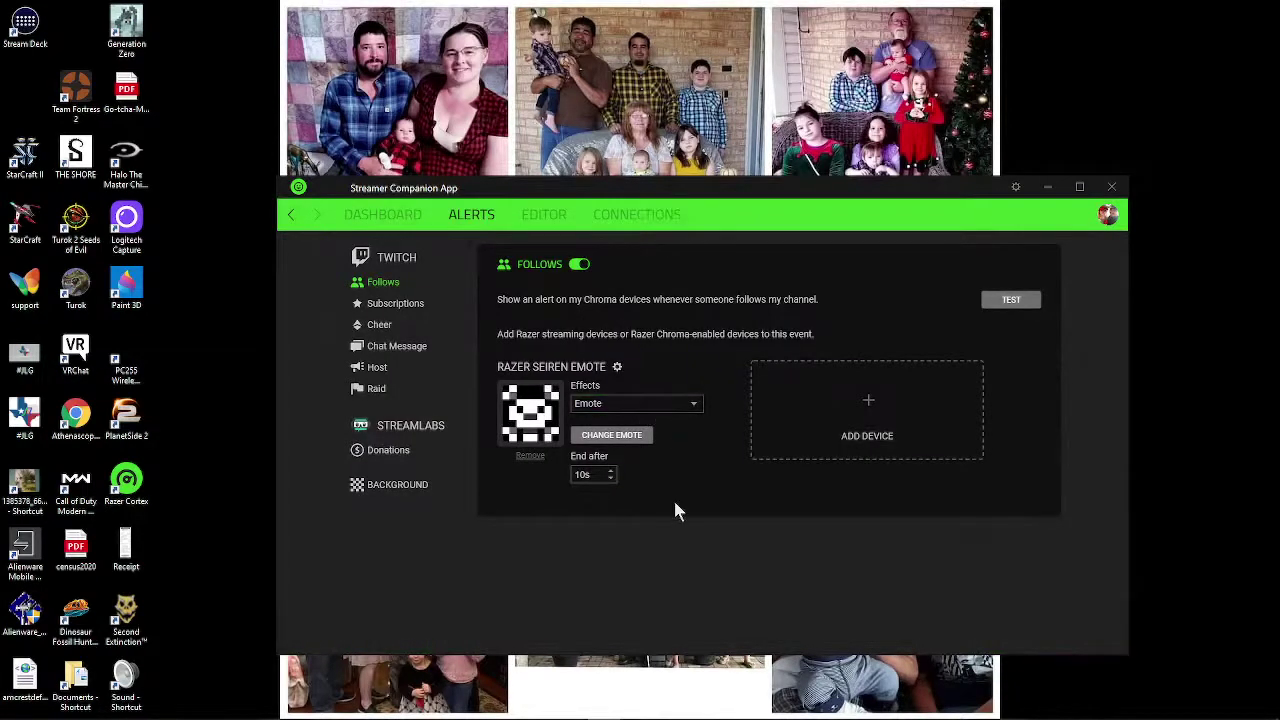
- Maximize the Streamer Companion App window and change the Razer Seiren Emote's Follows alert emote to Lightning
click(1080, 188)
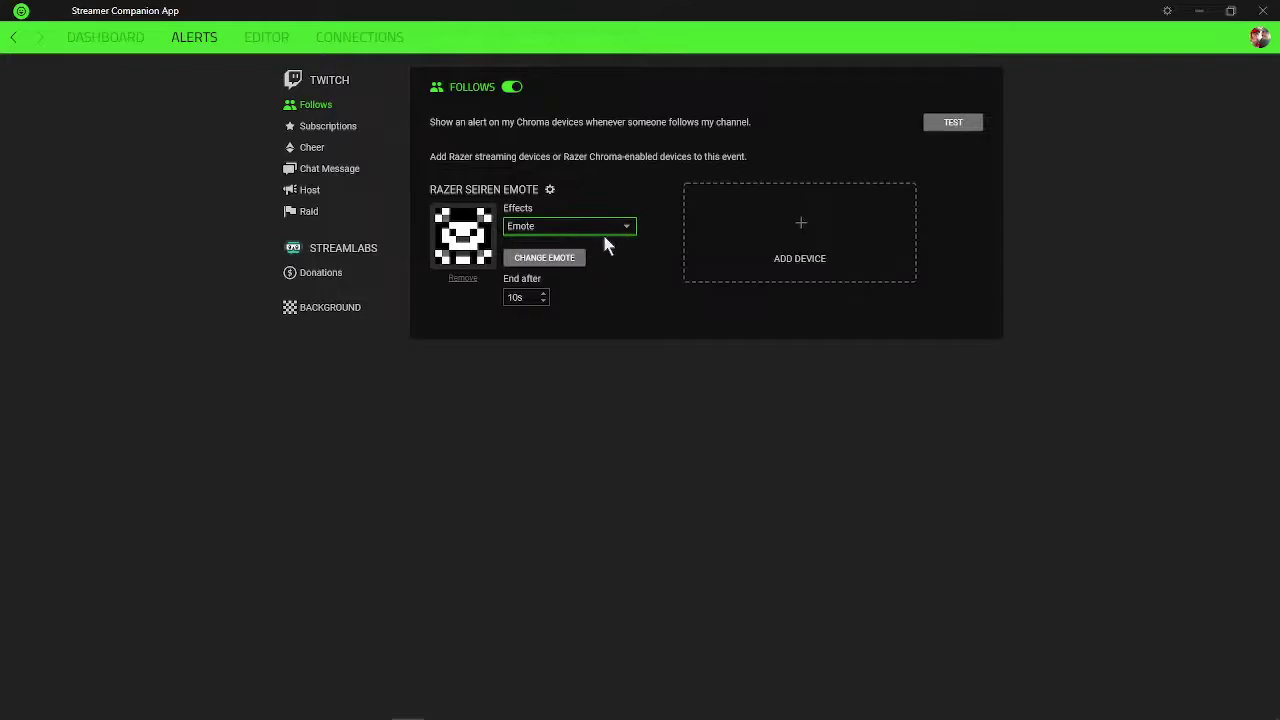
click(570, 258)
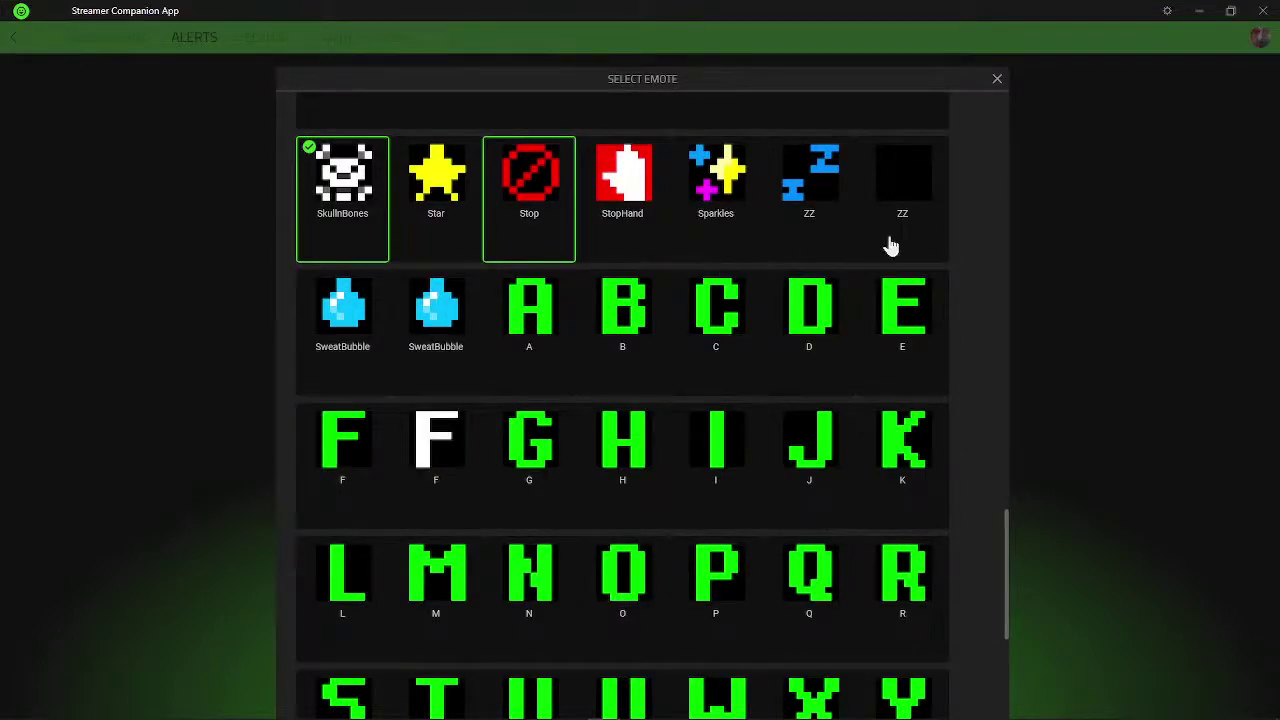
scroll(925, 240, up, 3)
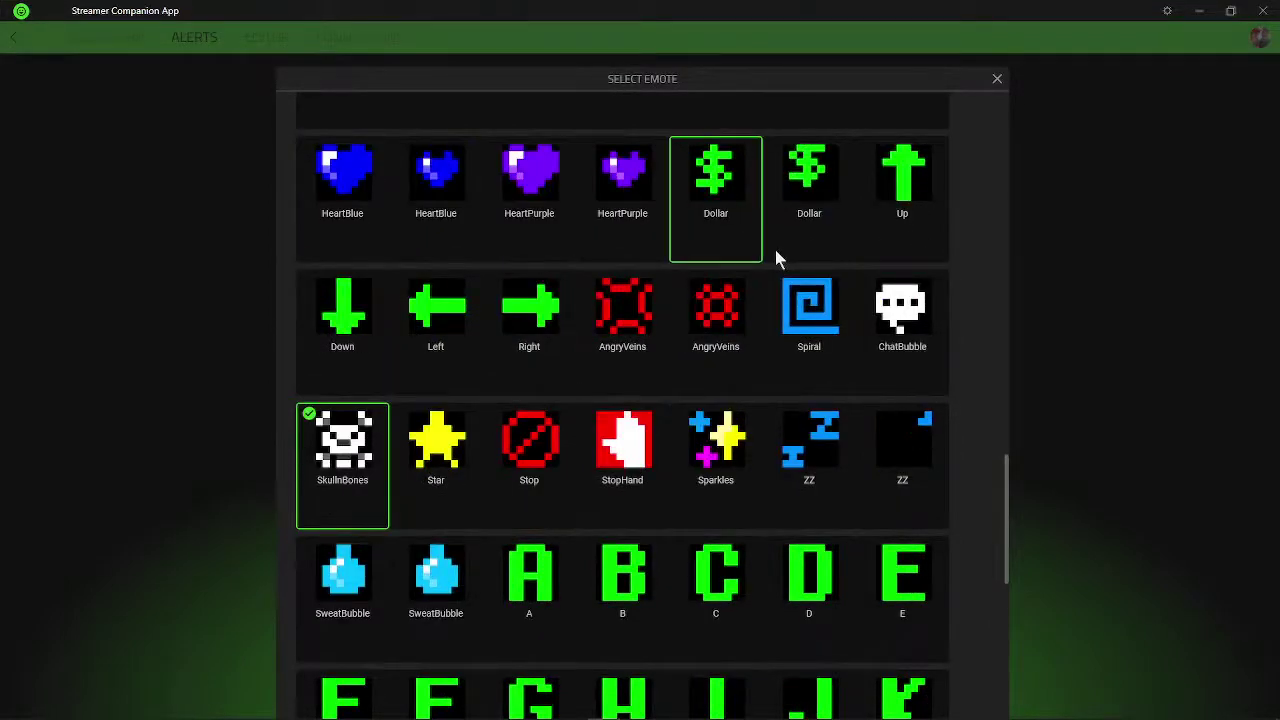
scroll(768, 257, up, 5)
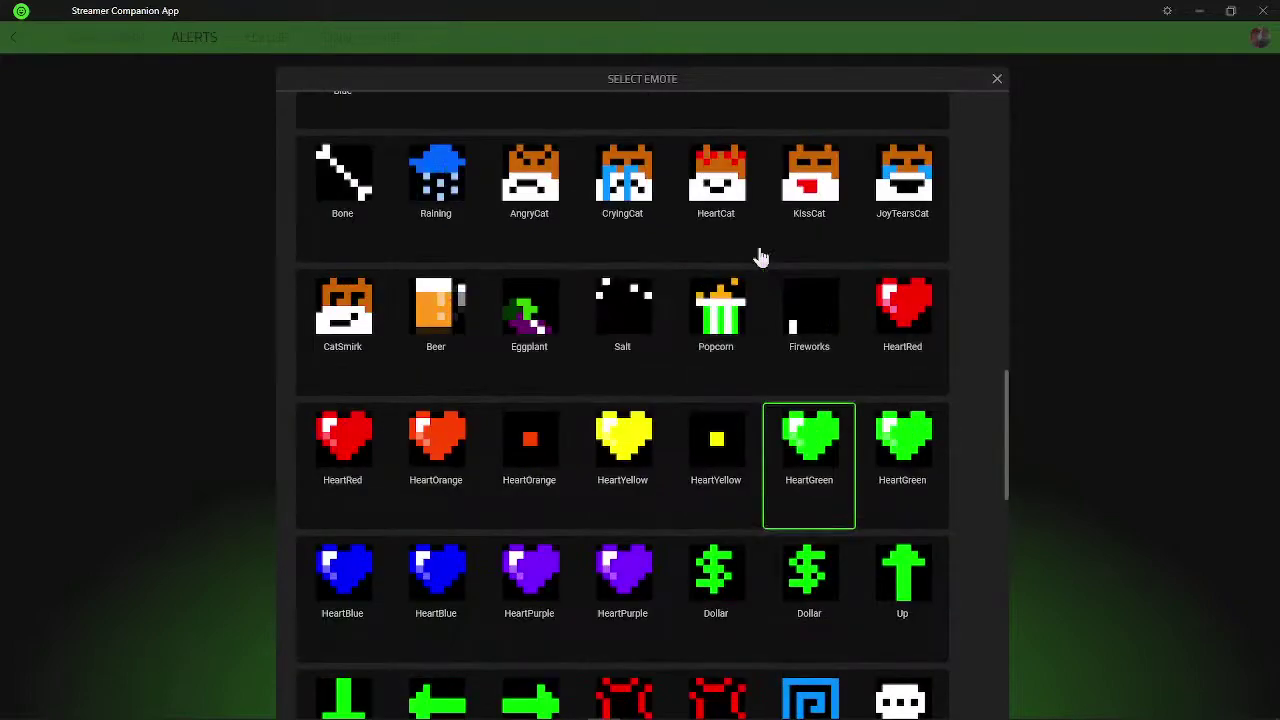
scroll(760, 257, up, 2)
scroll(760, 257, up, 2)
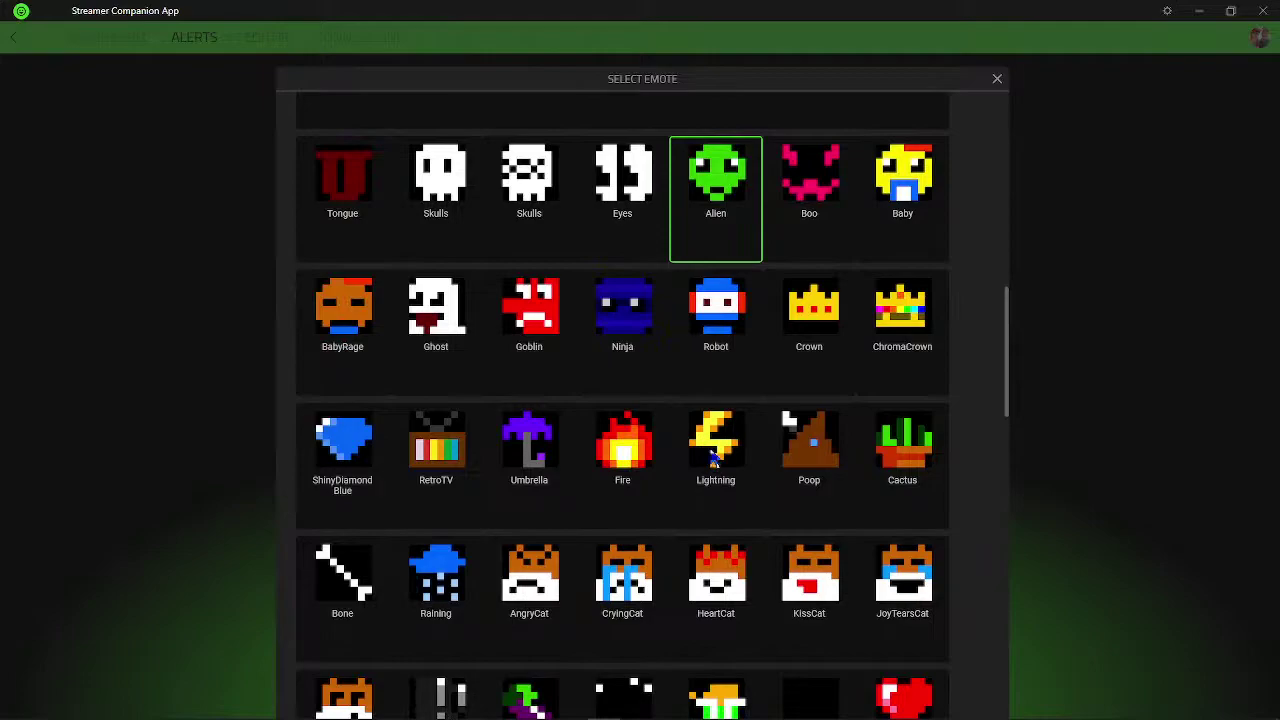
click(718, 426)
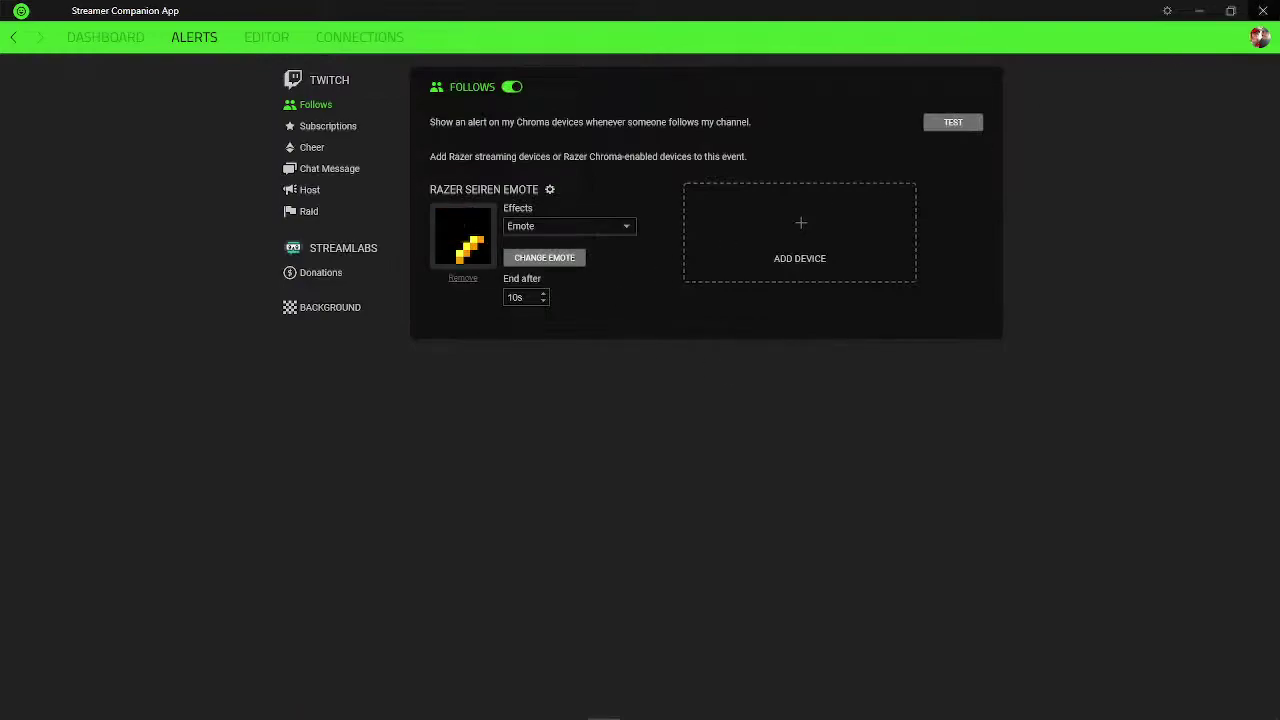
- Close the Streamer Companion App and switch to a maximized Streamlabs OBS window to hide the Display Capture2 source
click(1264, 12)
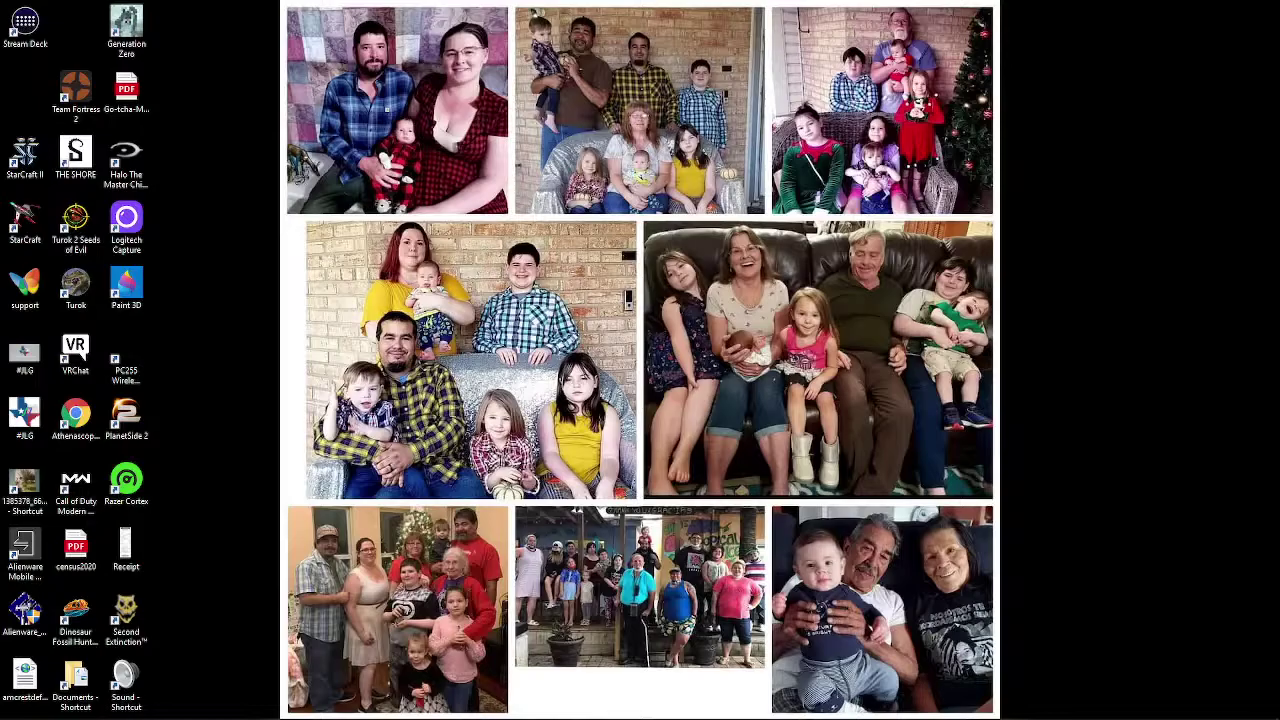
drag(0, 5, 781, 30)
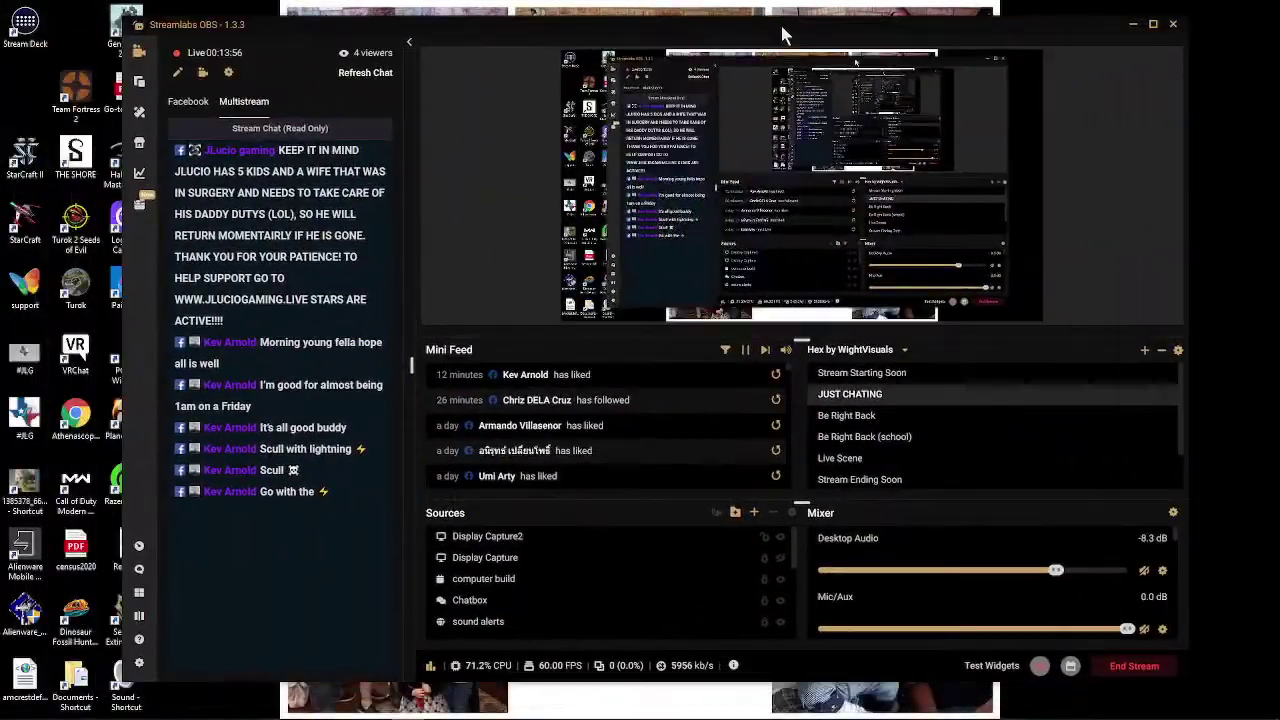
click(1153, 28)
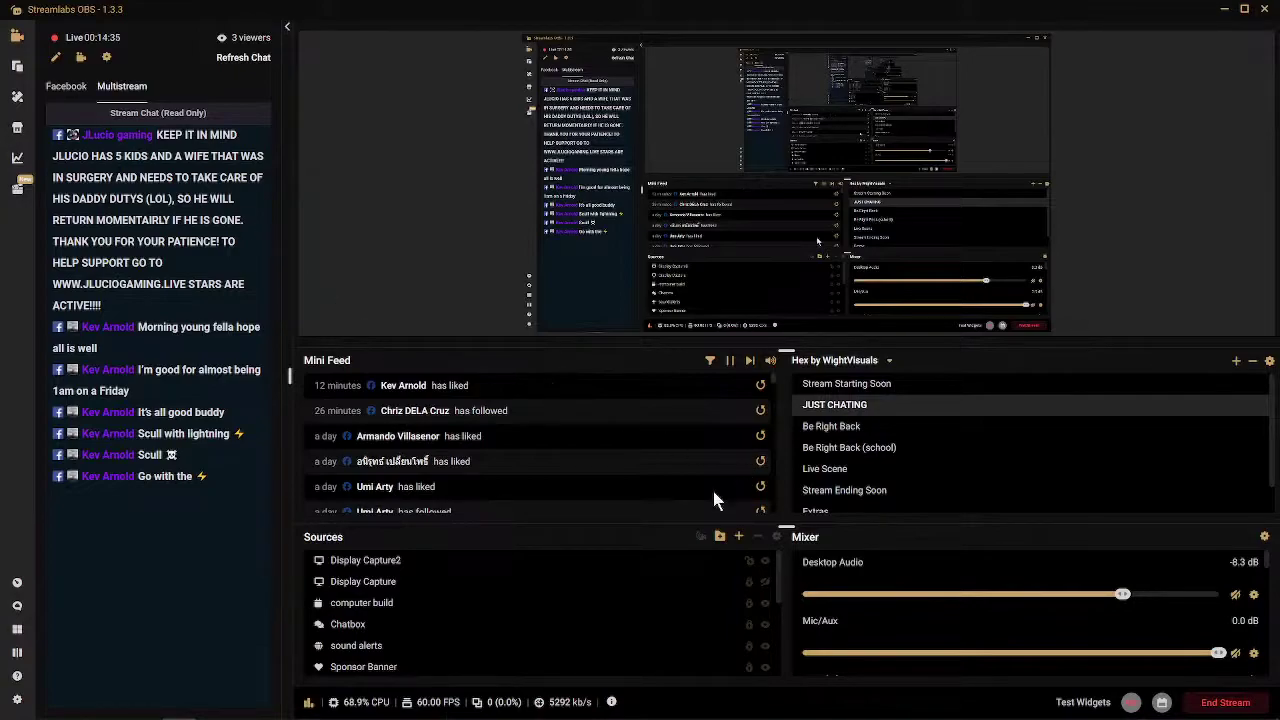
click(766, 563)
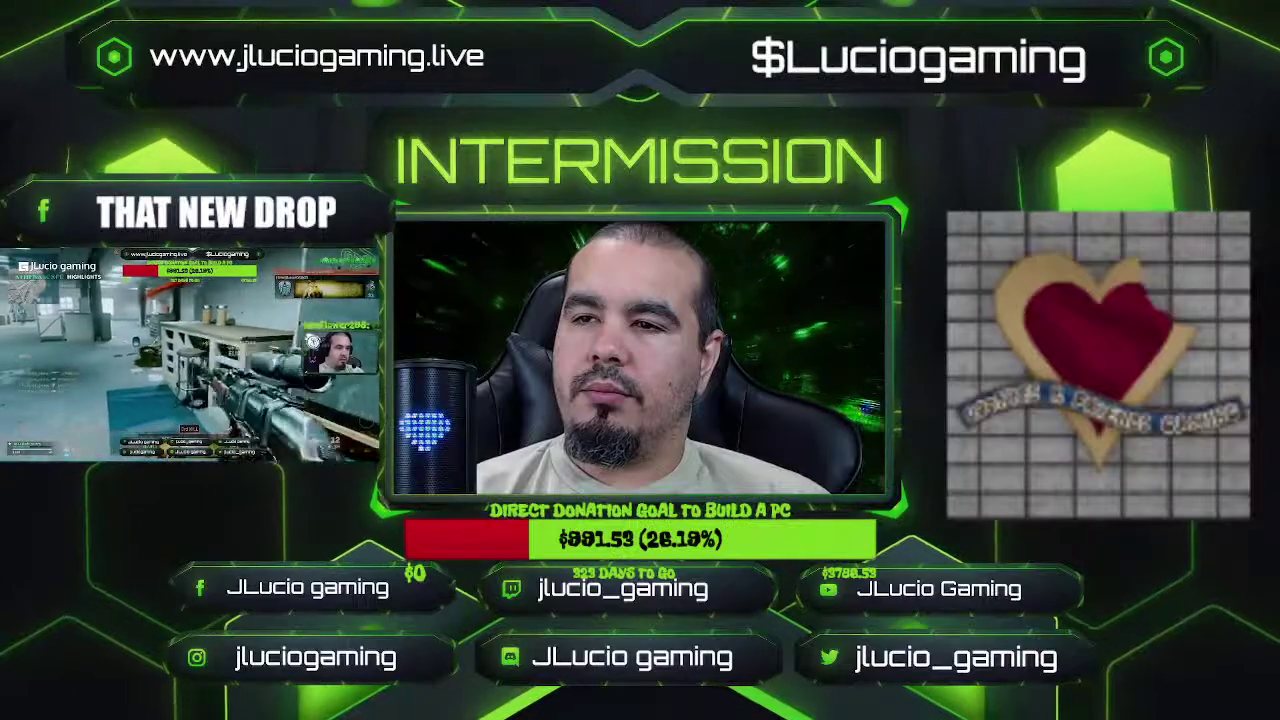